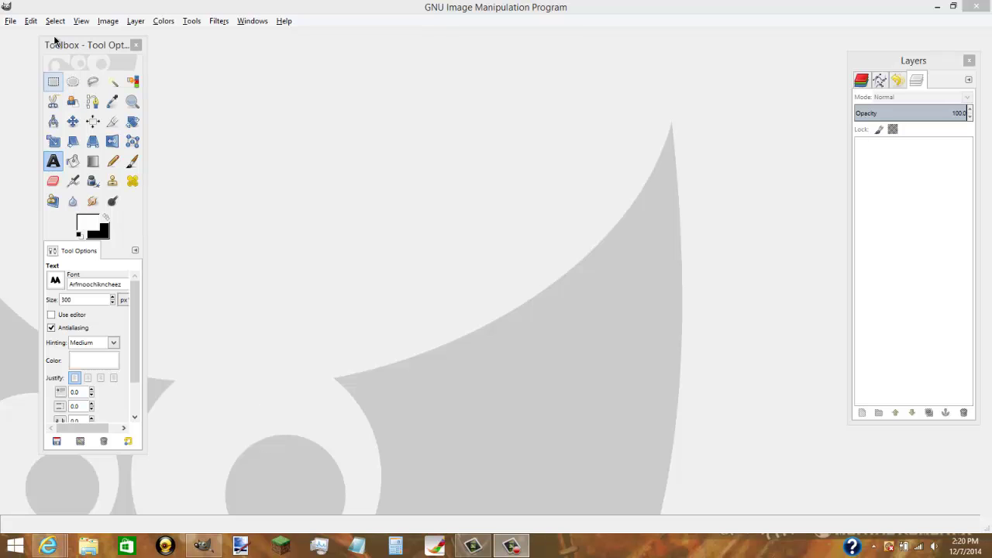
# - Create a new 1280×720 px image and bucket-fill its black background white
pyautogui.click(10, 21)
pyautogui.click(23, 36)
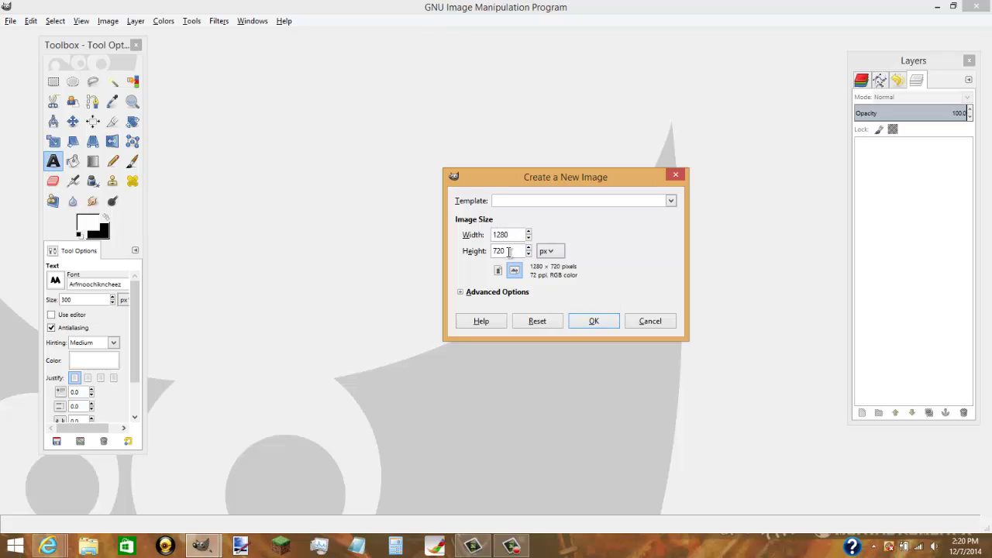
pyautogui.click(583, 321)
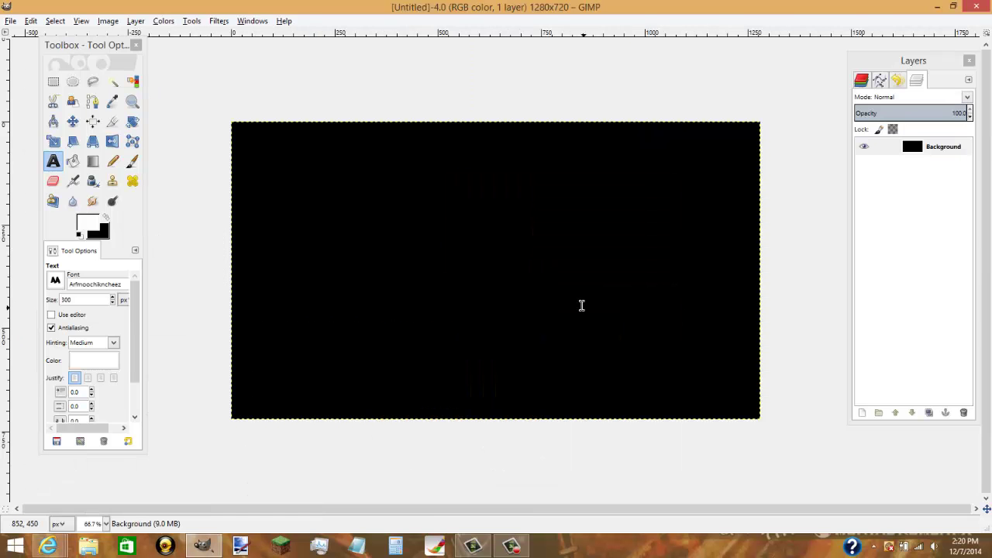
pyautogui.click(73, 160)
pyautogui.click(423, 173)
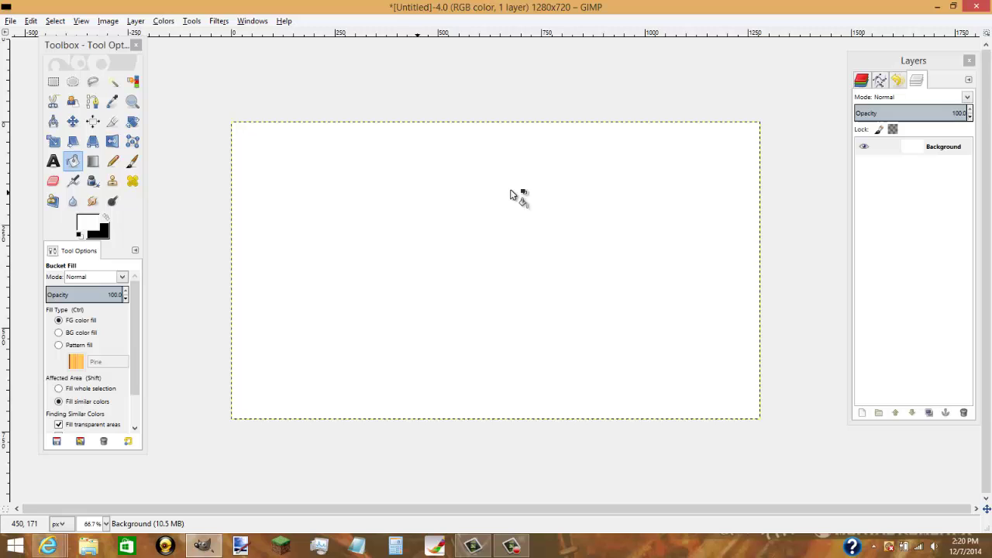
# - Draw a wide text box across the middle of the canvas with the Text tool
pyautogui.click(53, 161)
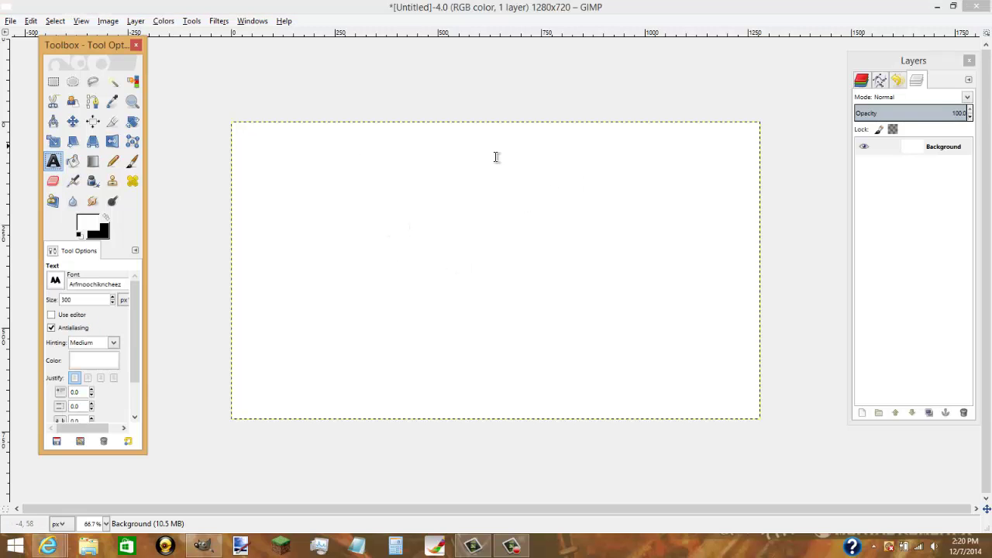
pyautogui.click(273, 203)
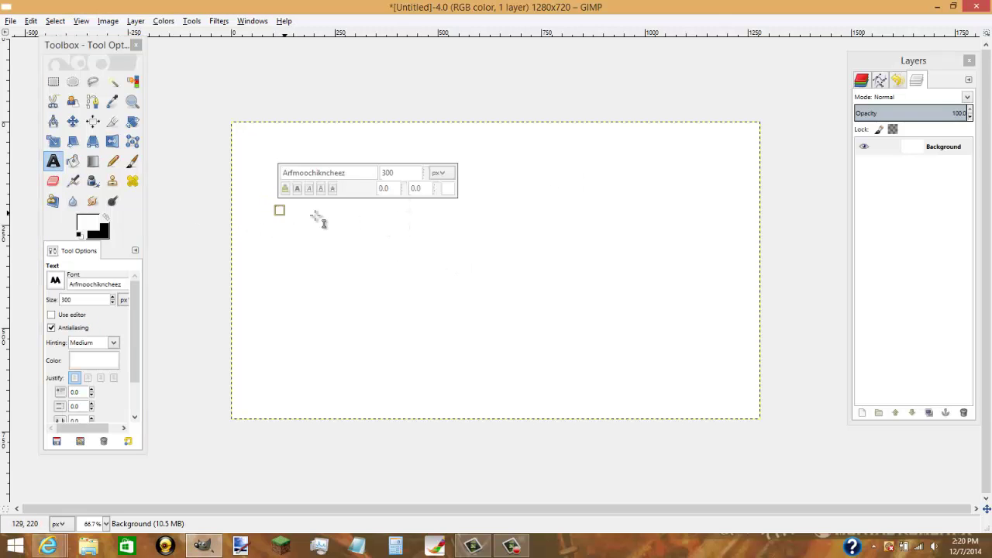
pyautogui.click(446, 188)
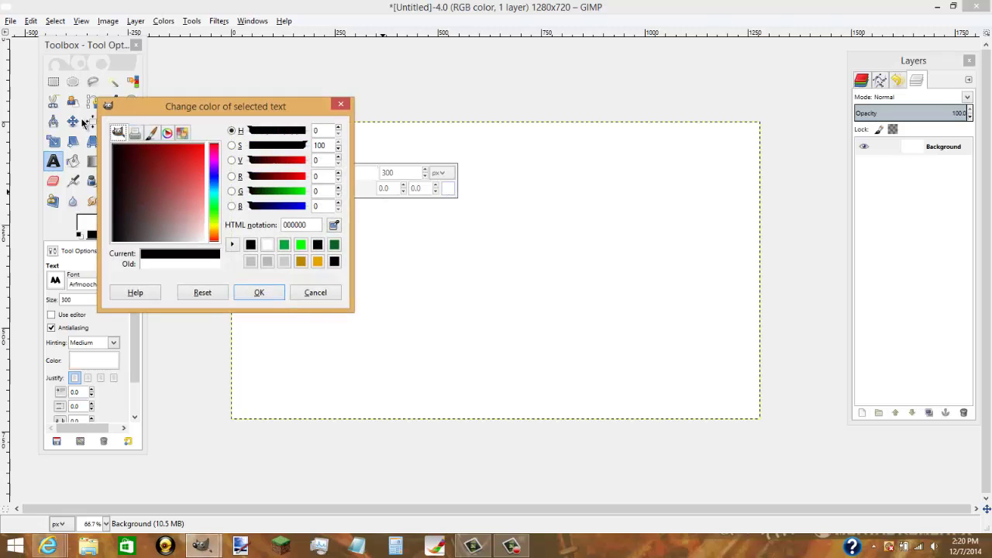
pyautogui.click(260, 292)
pyautogui.moveTo(277, 206); pyautogui.dragTo(739, 364)
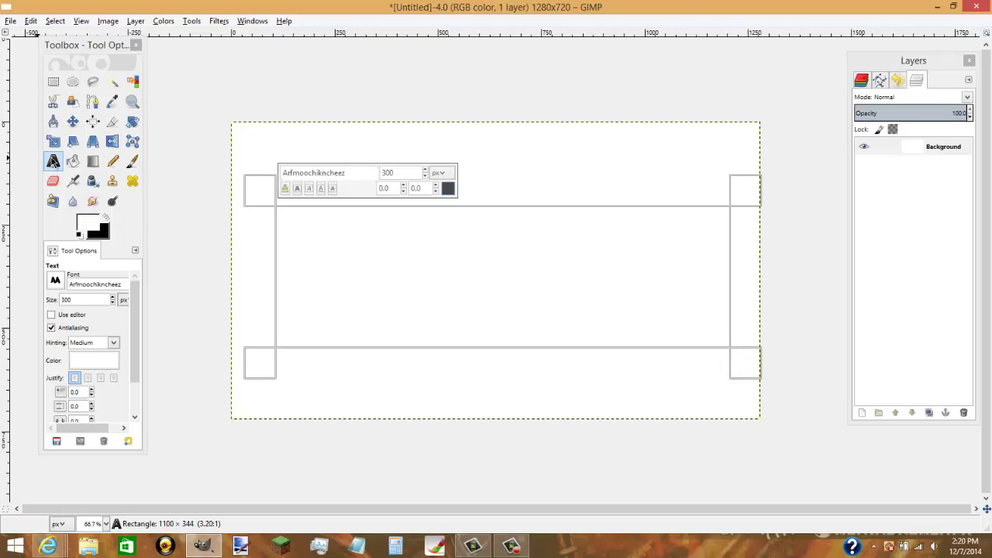
# - Type test letters into the text box, then delete the invisible white characters
pyautogui.click(321, 239)
pyautogui.write('h')
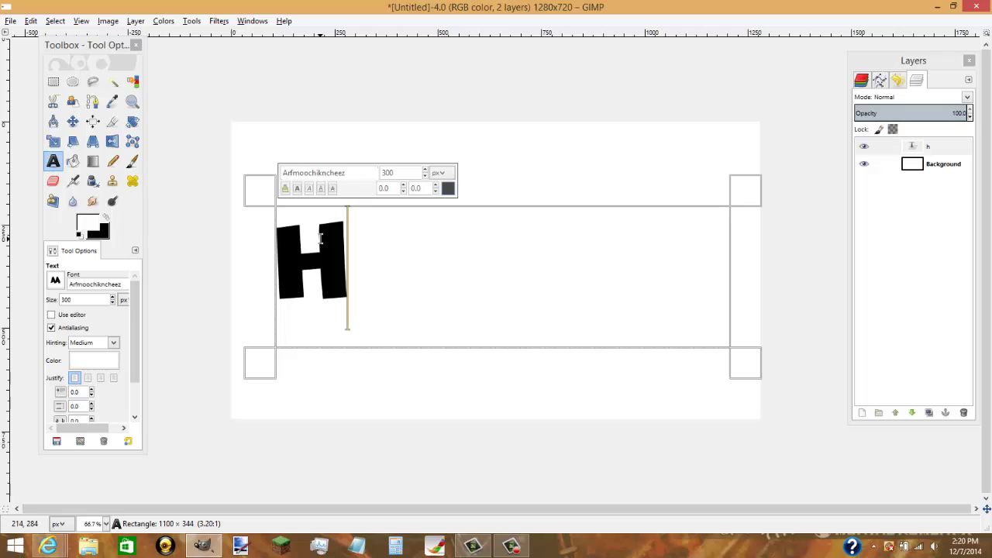
pyautogui.press('BackSpace')
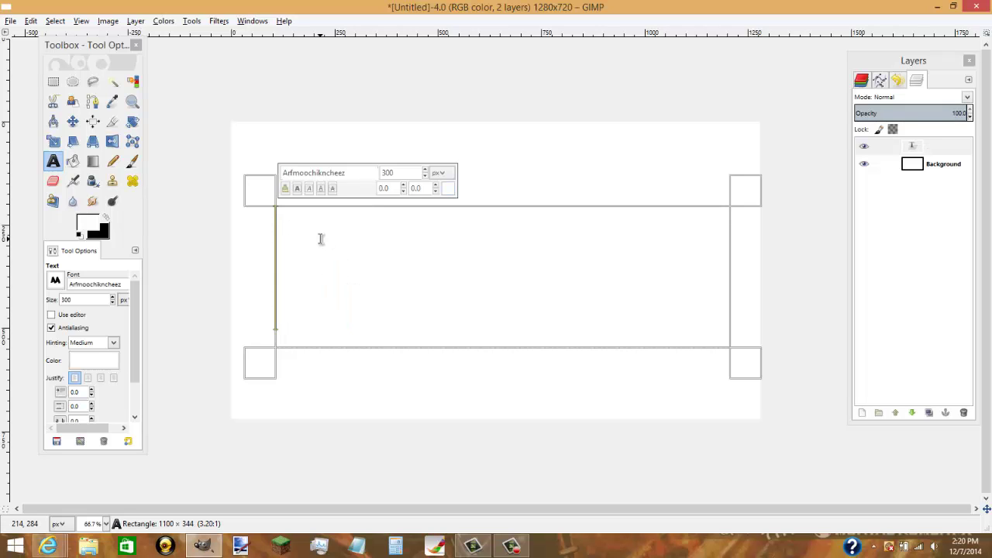
pyautogui.write('He')
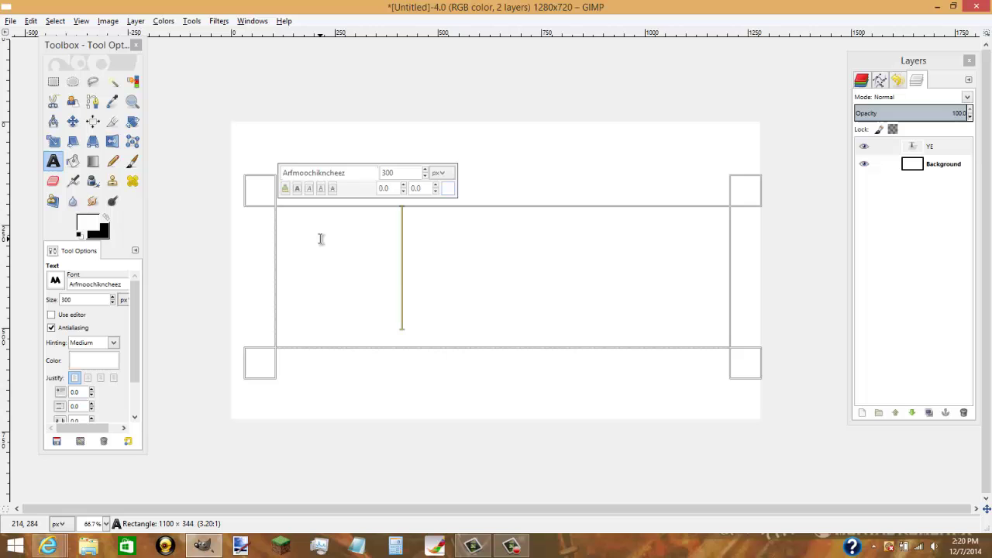
pyautogui.press('BackSpace')
pyautogui.press('BackSpace')
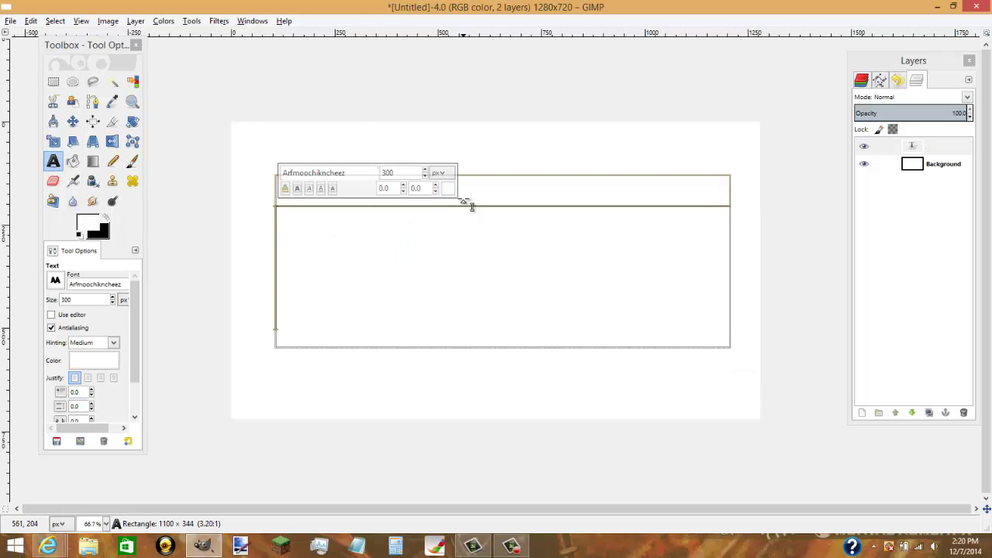
# - Set the text colour to black in the Tool Options colour dialog, then click the text layer again
pyautogui.click(448, 188)
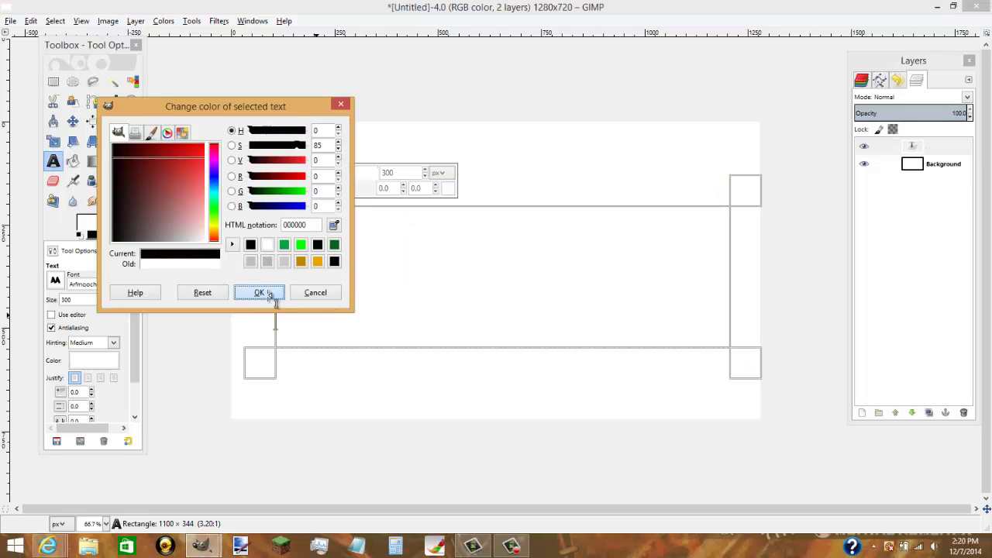
pyautogui.click(264, 293)
pyautogui.click(448, 188)
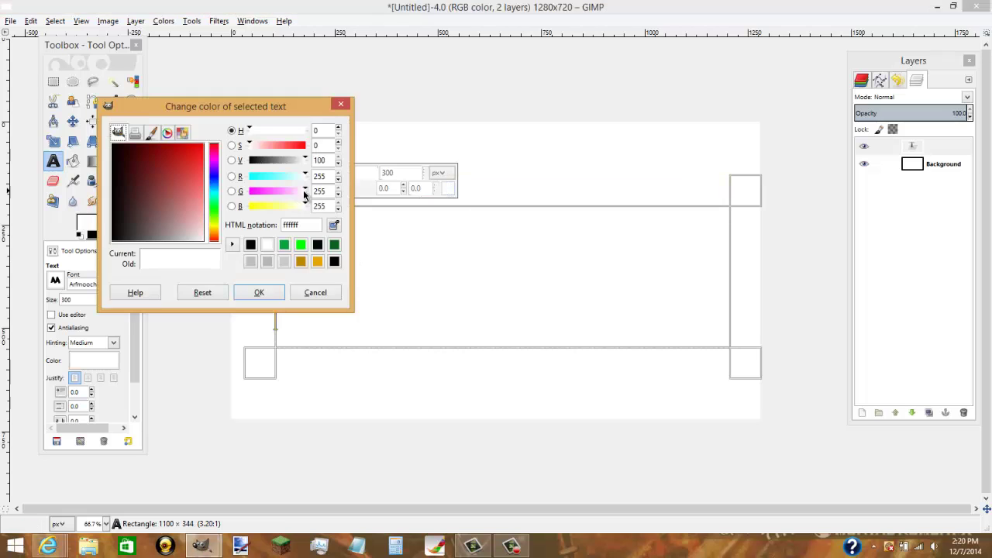
pyautogui.click(276, 293)
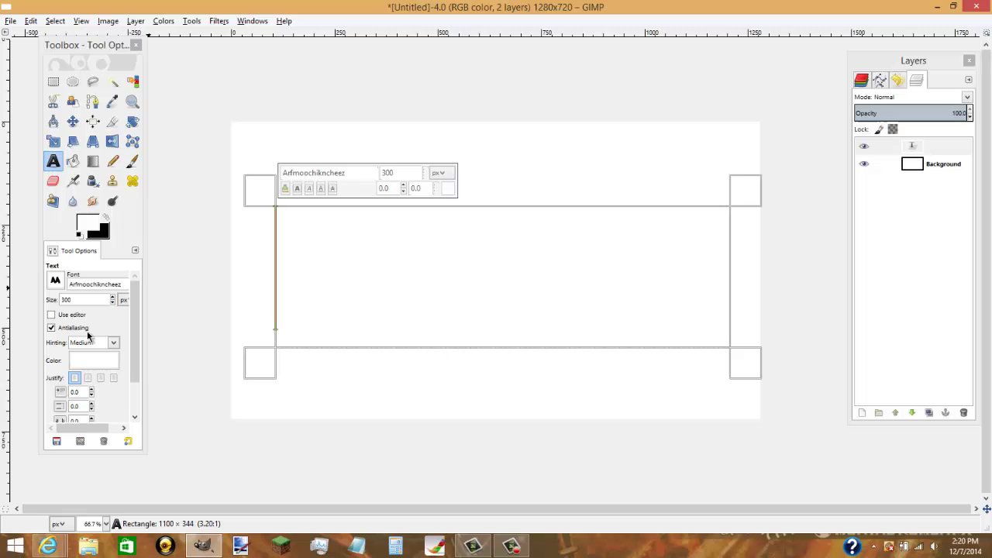
pyautogui.click(85, 362)
pyautogui.moveTo(150, 243); pyautogui.dragTo(139, 264)
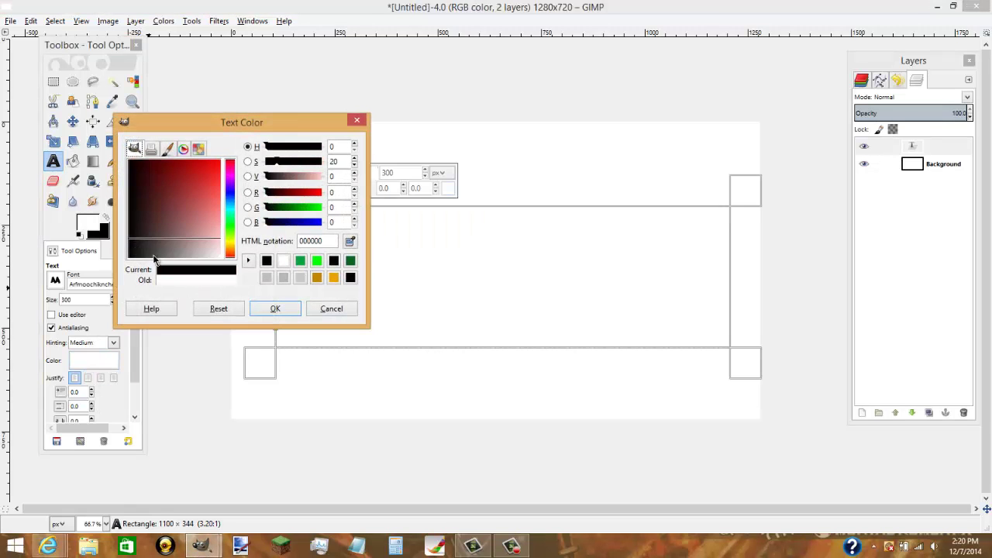
pyautogui.click(276, 309)
pyautogui.press('s')
pyautogui.click(355, 263)
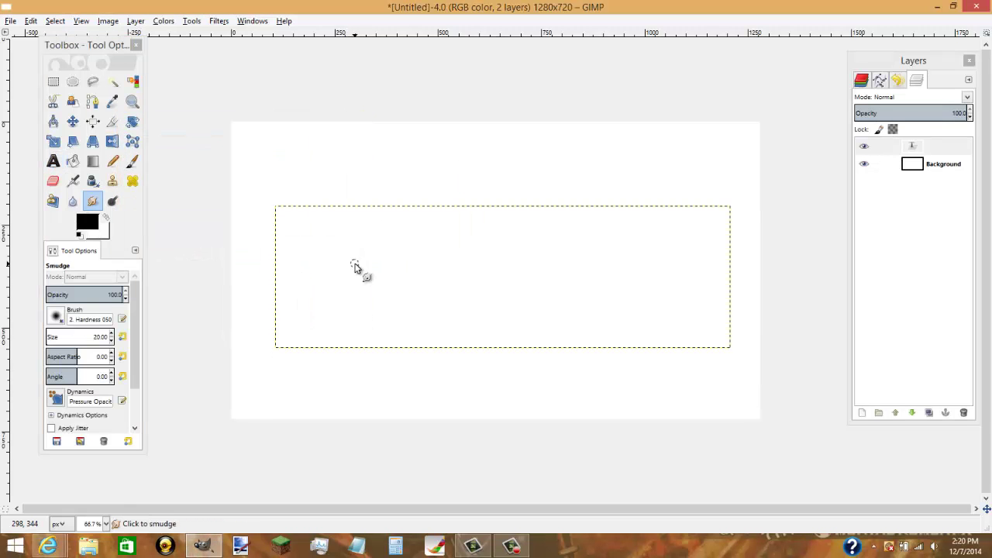
pyautogui.click(54, 161)
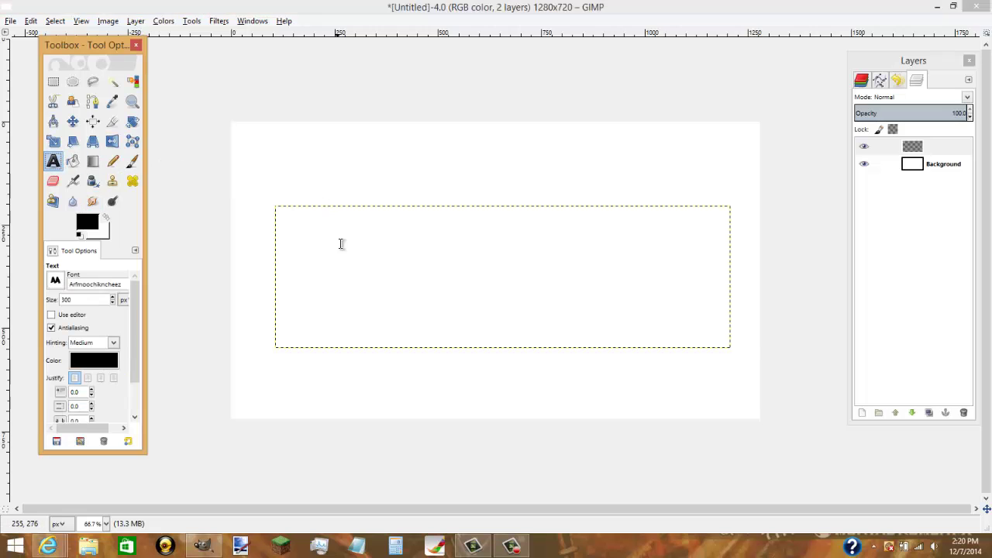
pyautogui.click(343, 252)
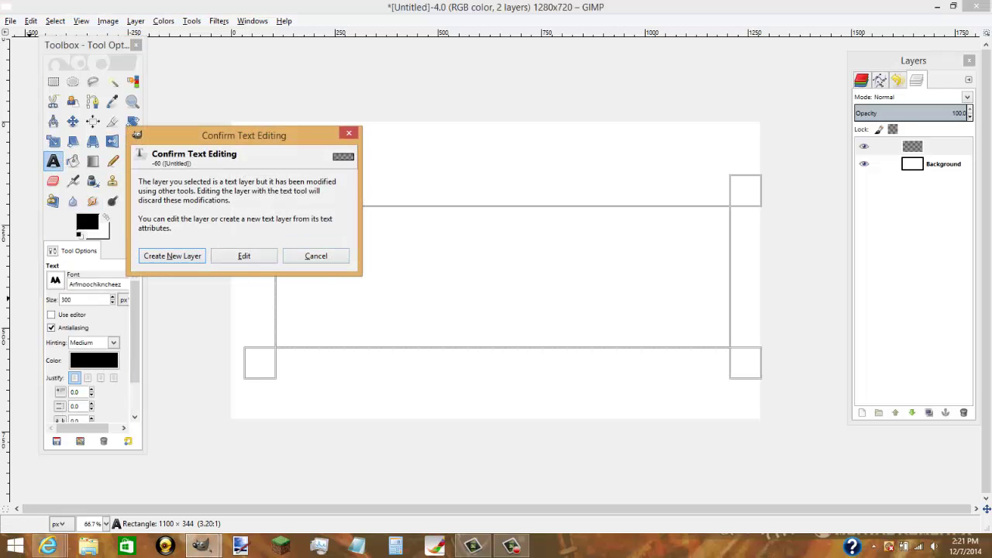
# - Create a new text layer and type 'TEXT'
pyautogui.press('Return')
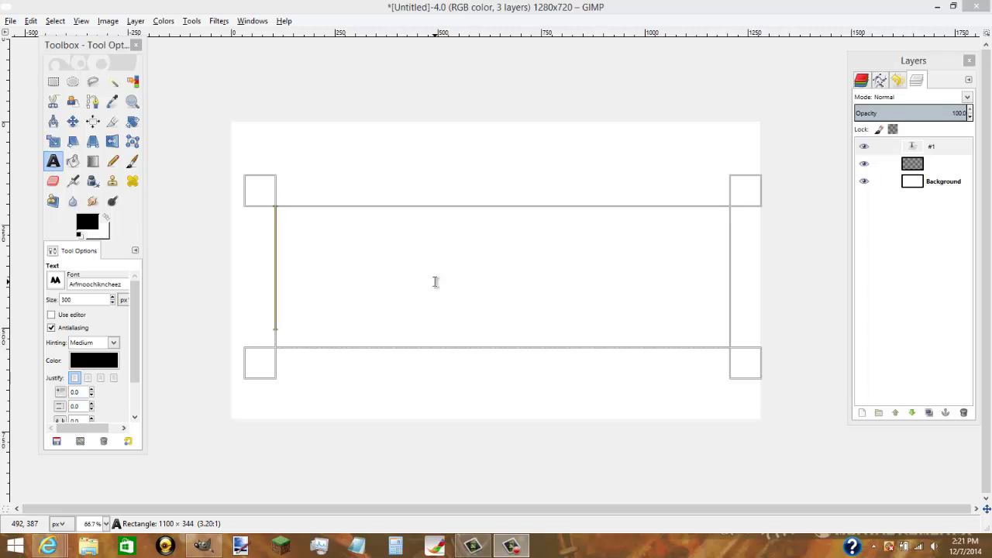
pyautogui.write('E')
pyautogui.press('BackSpace')
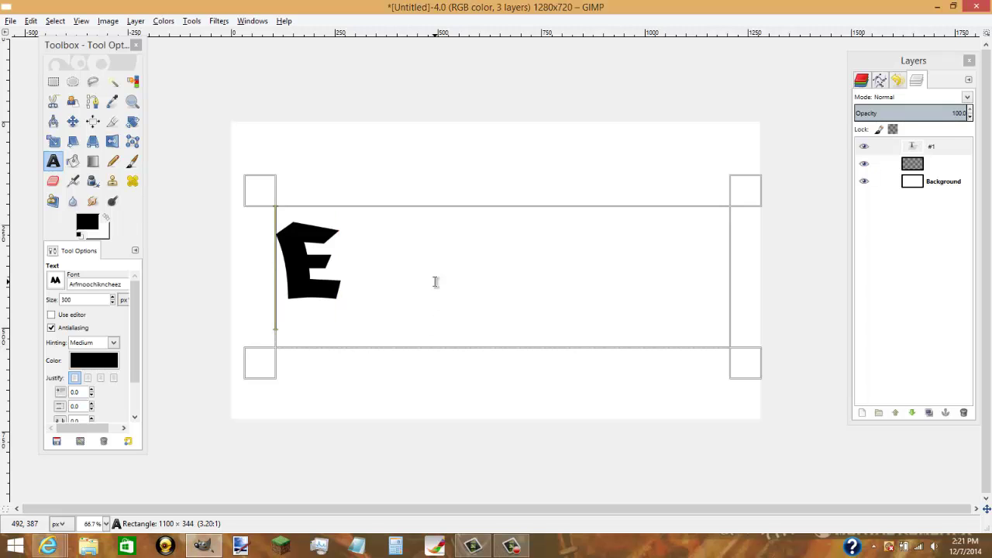
pyautogui.write('TEXT')
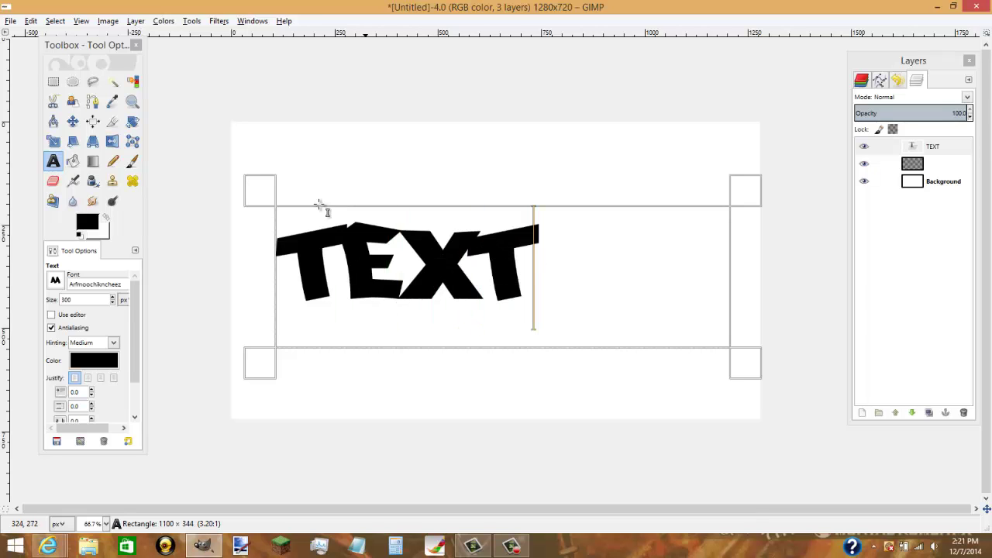
# - Scale the TEXT layer up to about 1513×473 px and move it to the canvas centre
pyautogui.click(73, 121)
pyautogui.moveTo(431, 276); pyautogui.dragTo(515, 277)
pyautogui.click(52, 141)
pyautogui.click(359, 206)
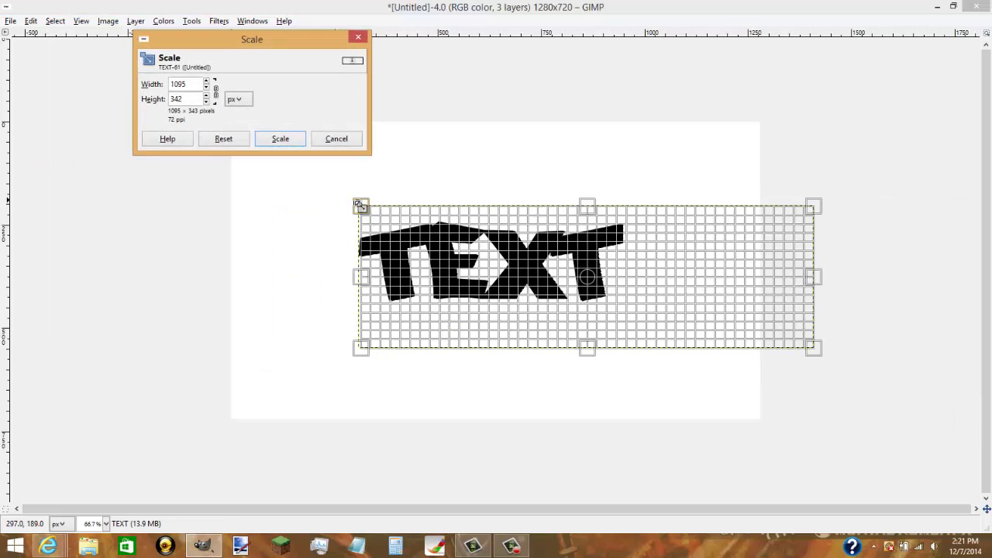
pyautogui.moveTo(343, 194); pyautogui.dragTo(215, 149)
pyautogui.click(280, 139)
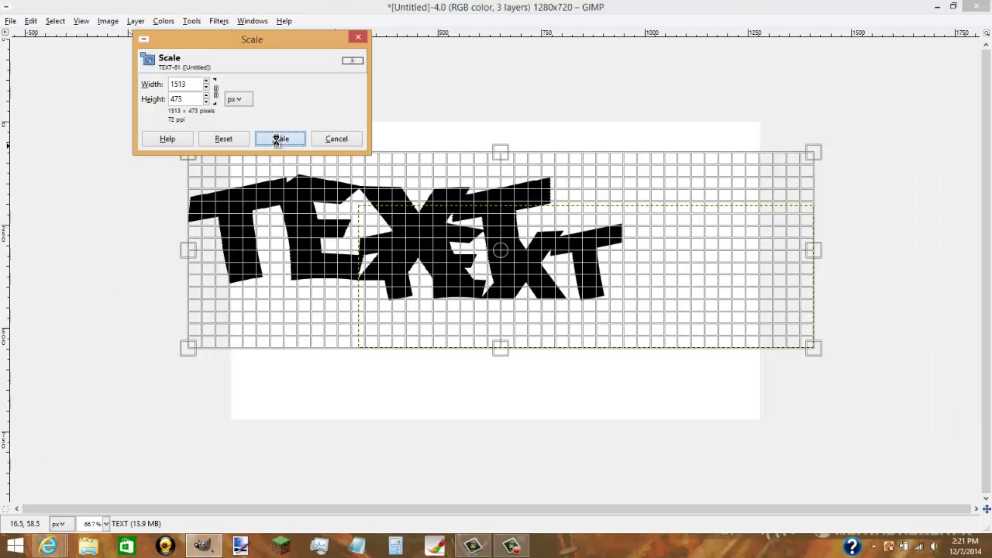
pyautogui.click(72, 121)
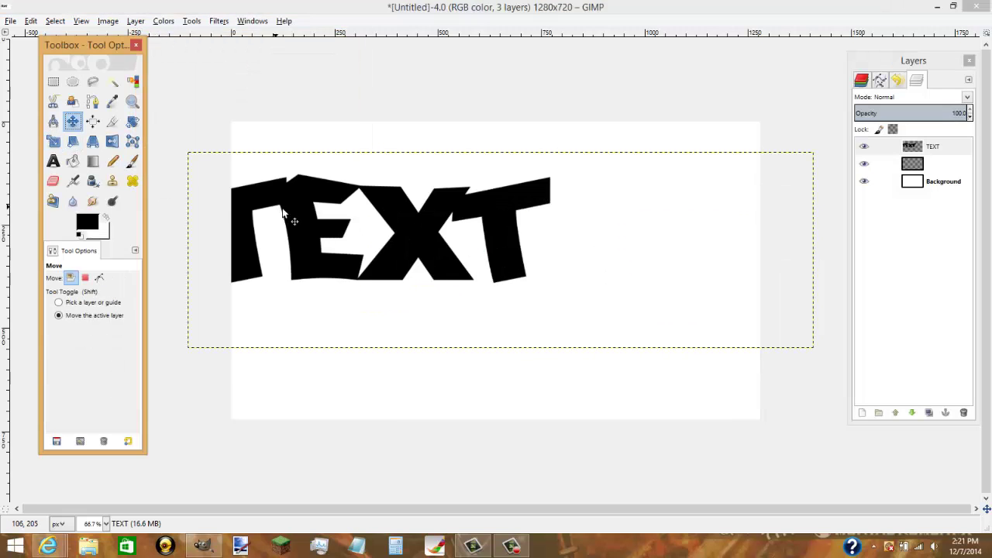
pyautogui.moveTo(281, 203); pyautogui.dragTo(397, 242)
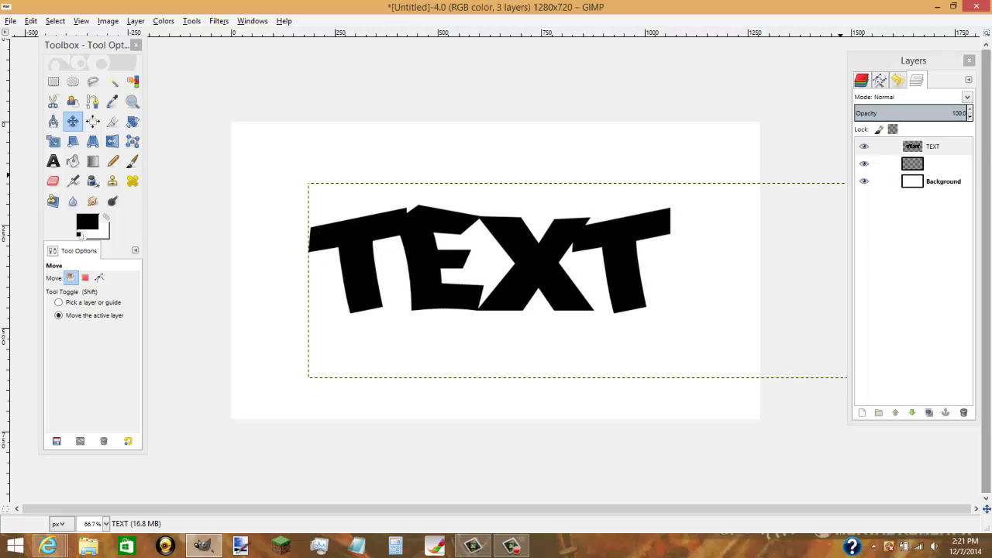
# - Delete the empty transparent layer between TEXT and Background
pyautogui.click(952, 155)
pyautogui.rightClick(953, 156)
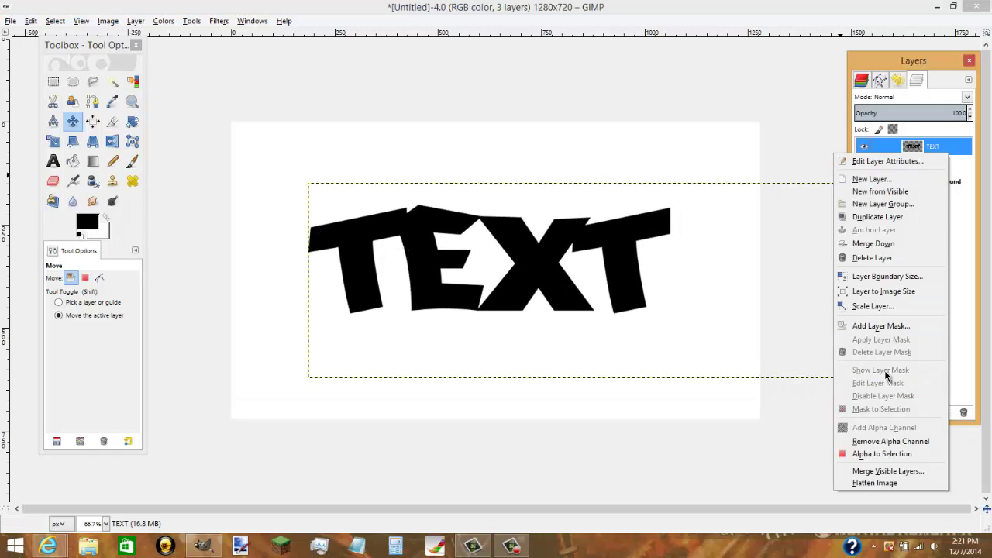
pyautogui.click(921, 149)
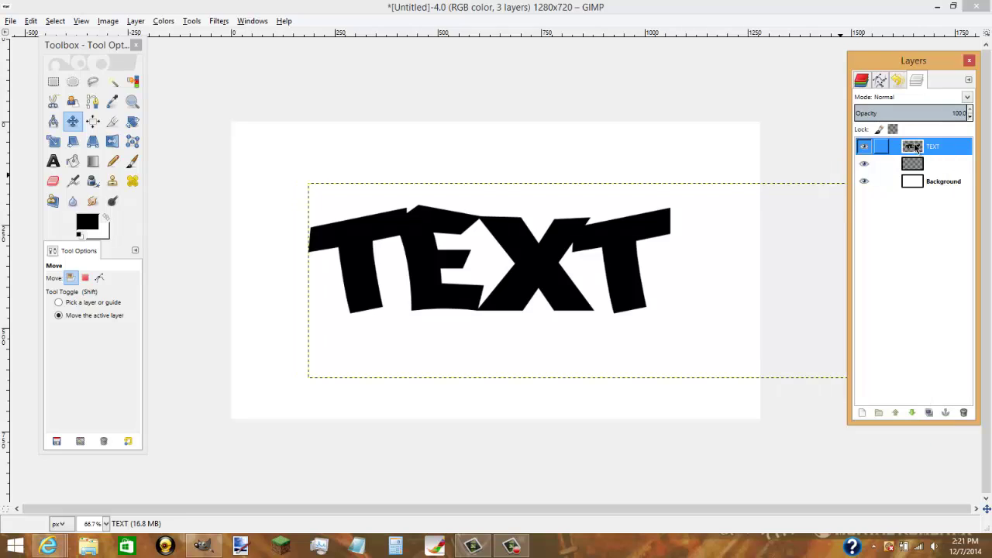
pyautogui.click(913, 163)
pyautogui.click(964, 412)
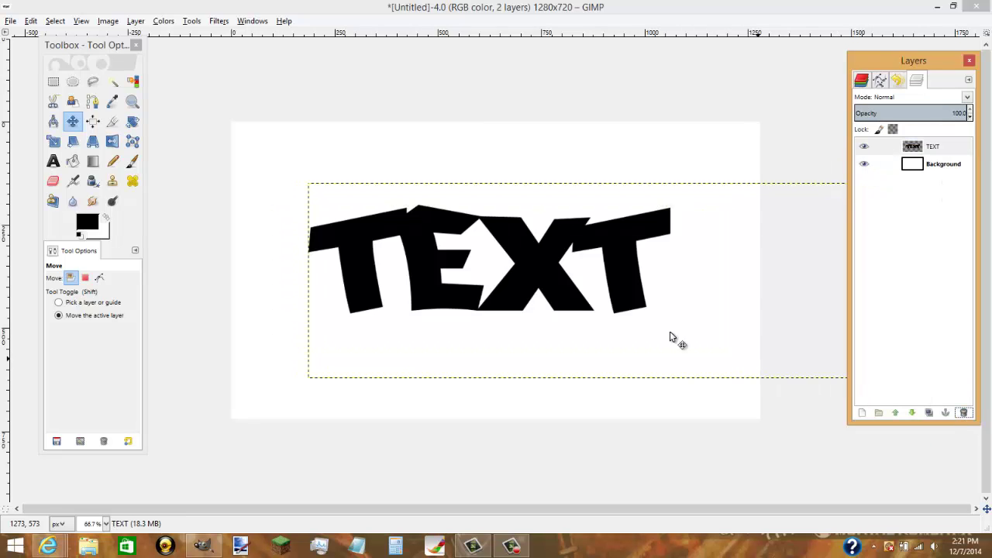
# - Load the TEXT layer's letter shapes as a selection with Alpha to Selection
pyautogui.click(934, 155)
pyautogui.rightClick(934, 155)
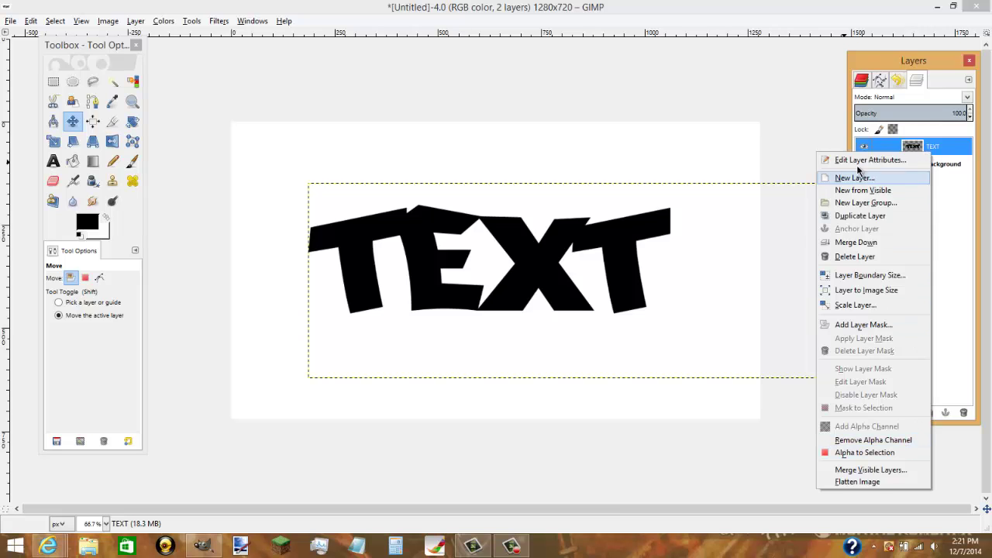
pyautogui.click(874, 453)
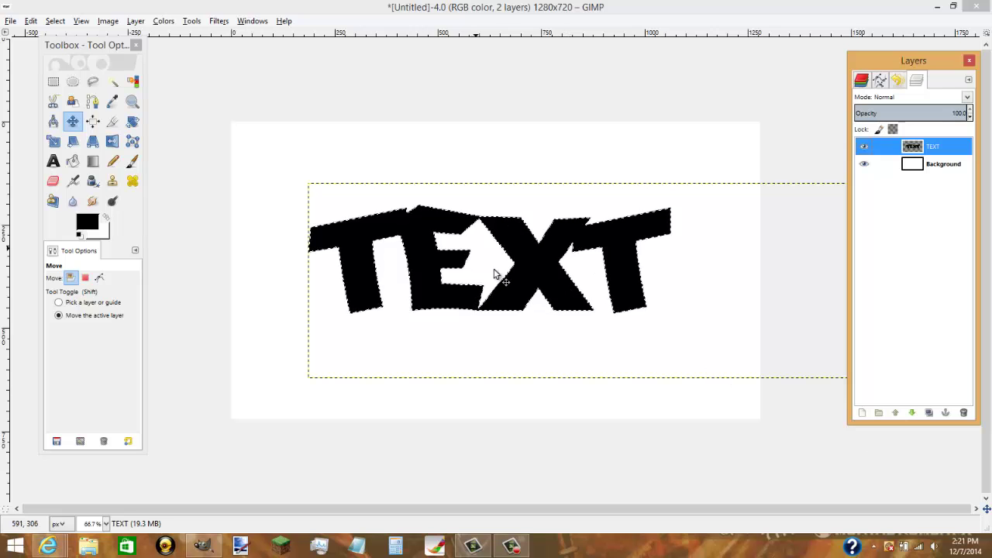
# - With the Blend tool active, set the foreground colour to bright green 00ff00
pyautogui.click(96, 161)
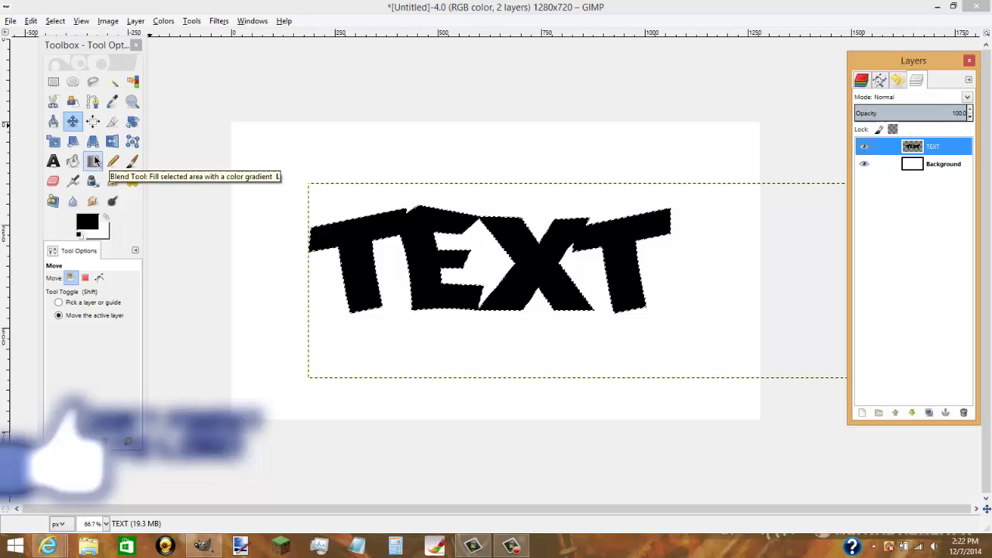
pyautogui.click(94, 161)
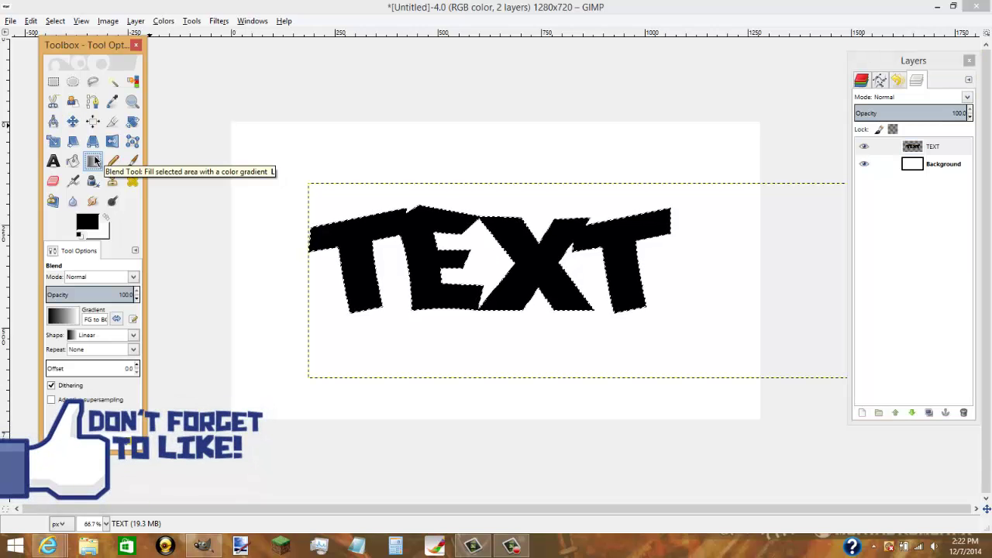
pyautogui.click(97, 223)
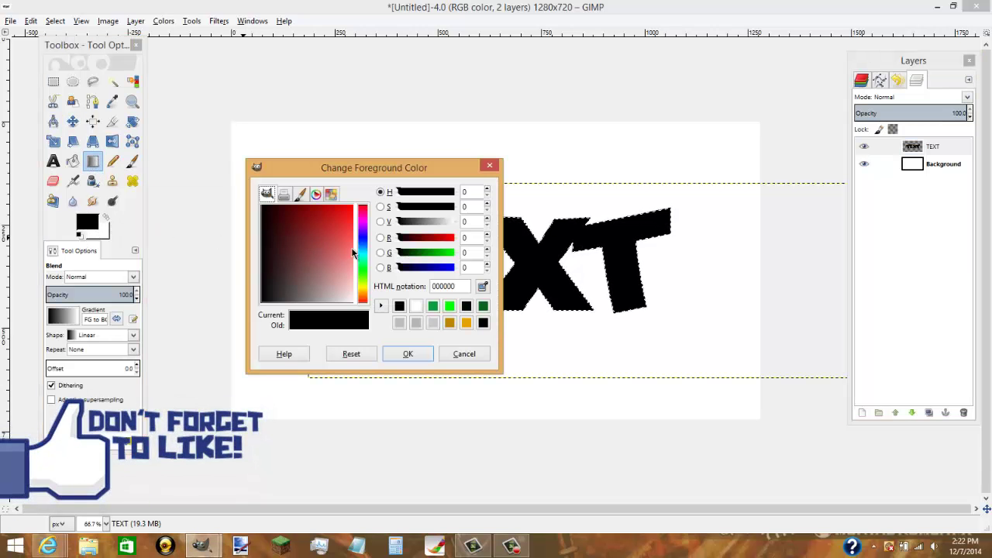
pyautogui.click(362, 271)
pyautogui.click(352, 206)
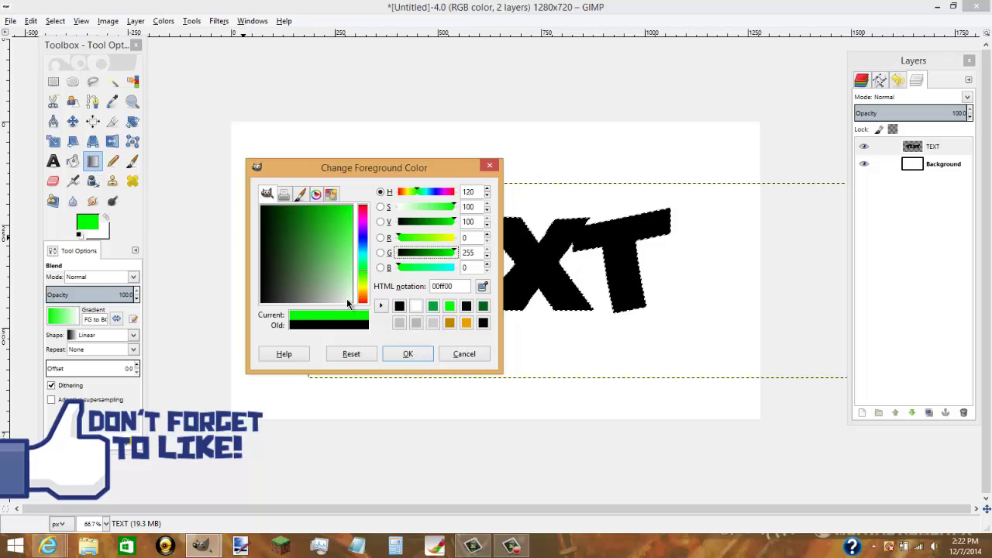
pyautogui.press('Return')
# - Set the background colour to a dark green
pyautogui.click(99, 231)
pyautogui.click(276, 207)
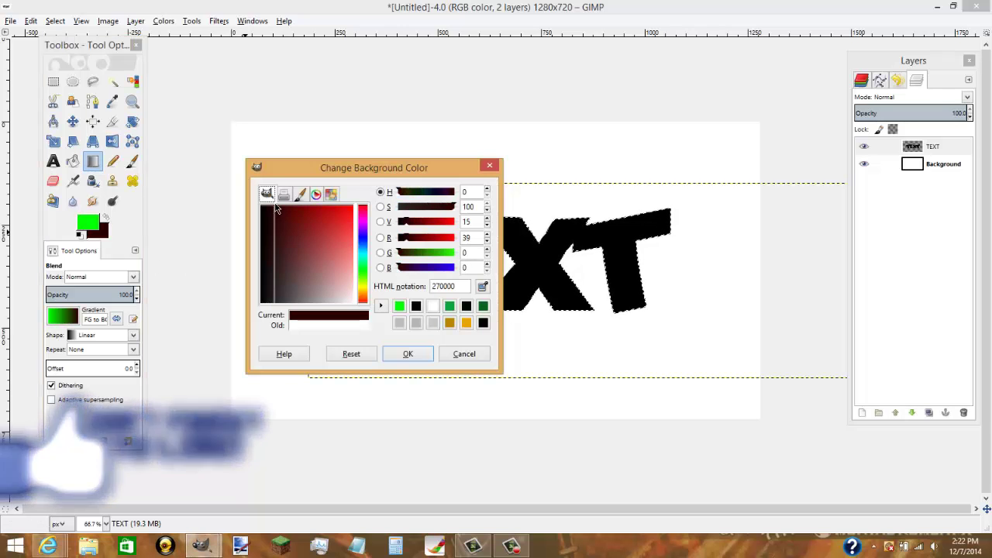
pyautogui.click(302, 228)
pyautogui.moveTo(443, 258); pyautogui.dragTo(458, 256)
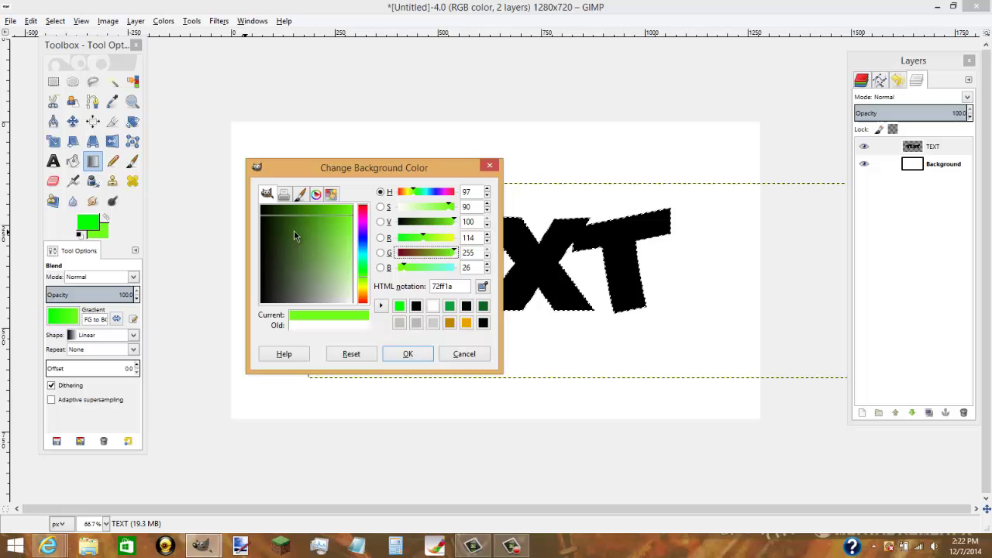
pyautogui.moveTo(294, 230); pyautogui.dragTo(316, 220)
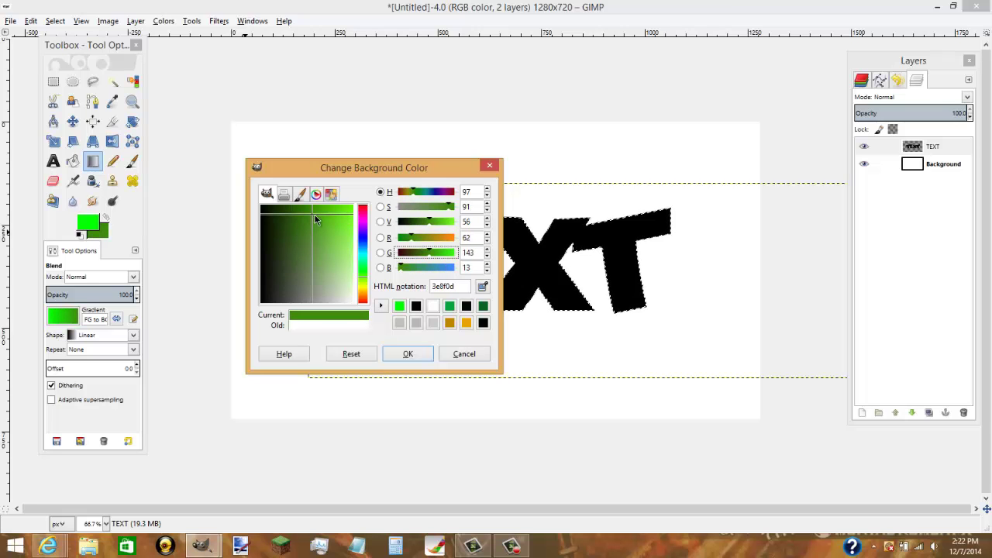
pyautogui.click(408, 353)
# - Blend a vertical gradient down the letters, darkening the background colour to 2c7400 and reapplying it
pyautogui.moveTo(513, 203); pyautogui.dragTo(516, 312)
pyautogui.click(101, 233)
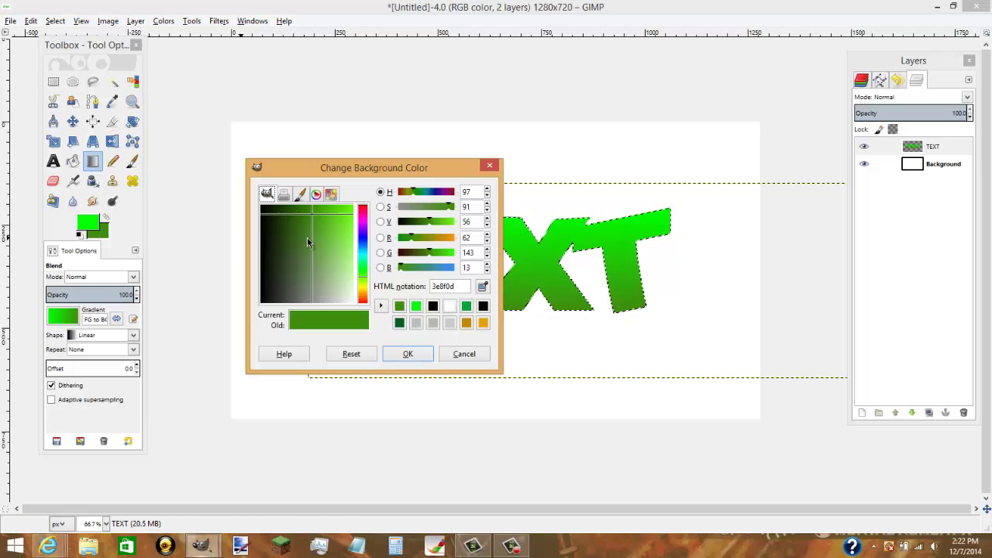
pyautogui.moveTo(307, 243); pyautogui.dragTo(372, 287)
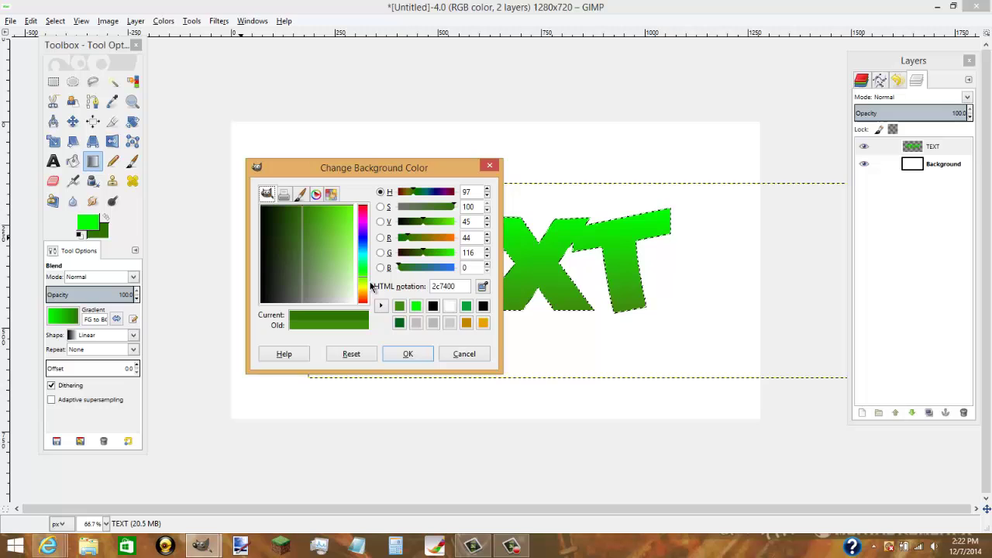
pyautogui.click(408, 354)
pyautogui.moveTo(486, 213); pyautogui.dragTo(487, 321)
pyautogui.moveTo(483, 196); pyautogui.dragTo(488, 321)
pyautogui.moveTo(504, 215); pyautogui.dragTo(504, 309)
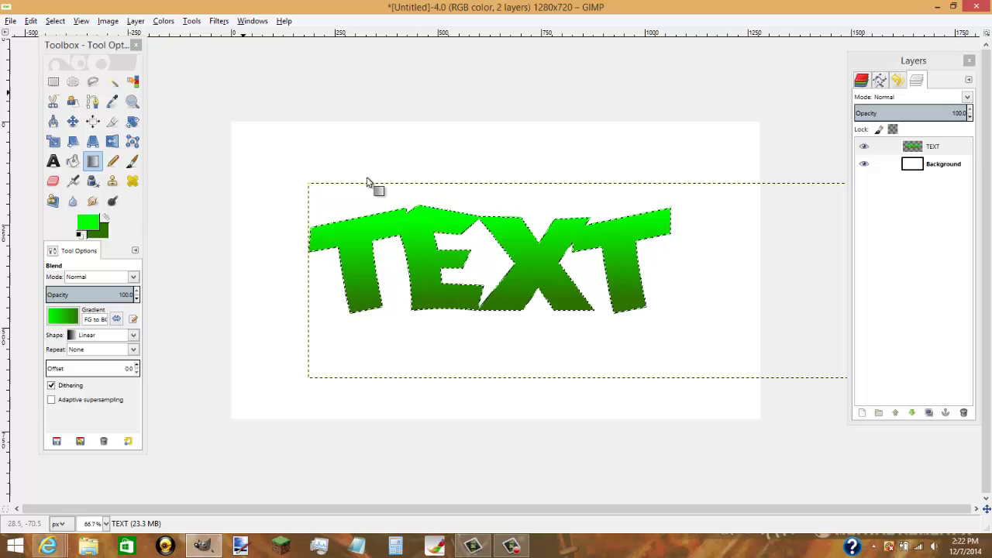
# - Grow the letter selection by 6 px with Select > Grow, keeping pixels as the unit
pyautogui.click(55, 21)
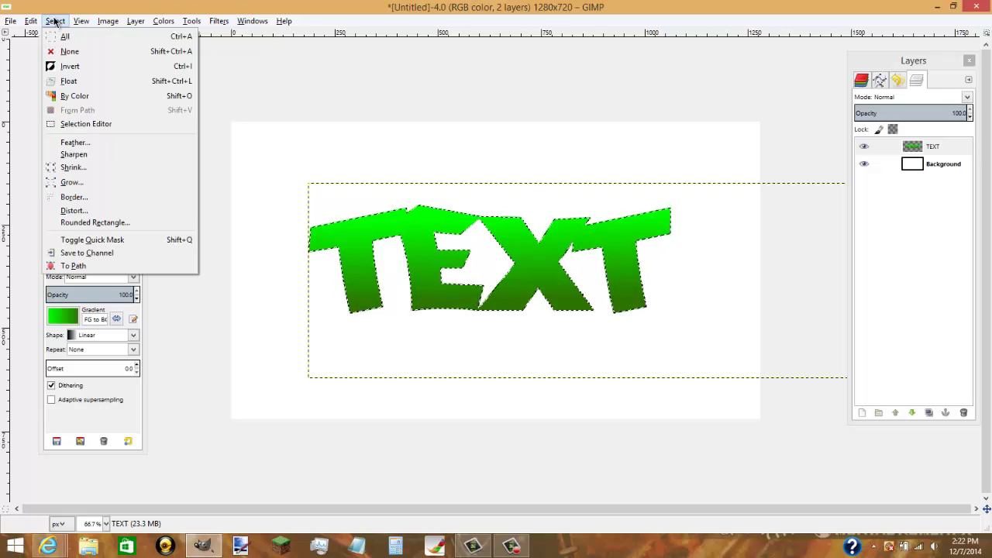
pyautogui.click(92, 187)
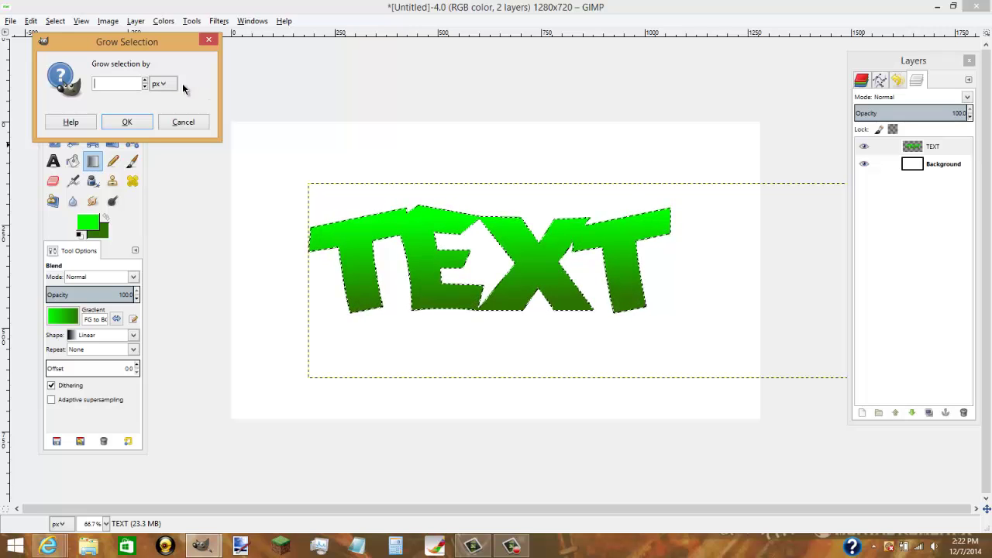
pyautogui.write('6')
pyautogui.click(164, 83)
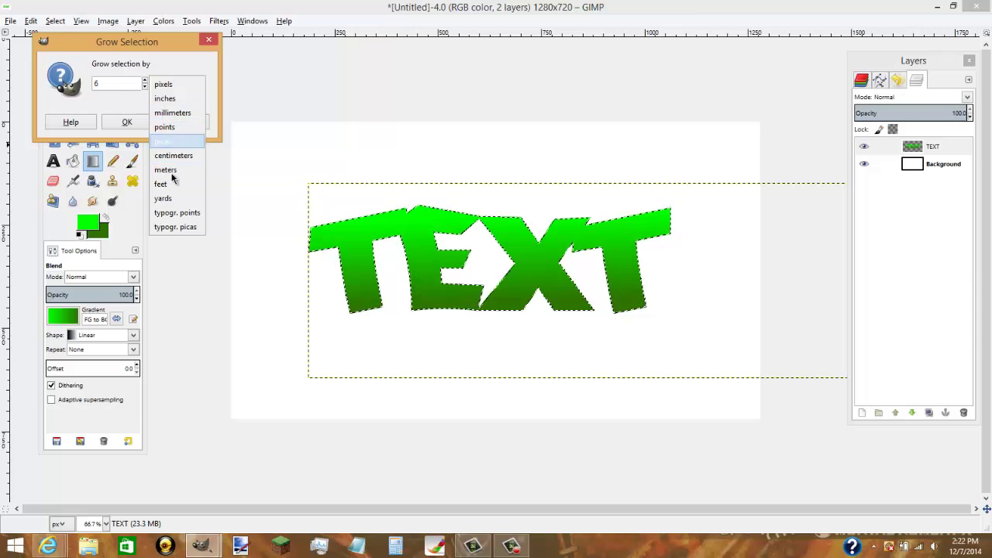
pyautogui.click(135, 110)
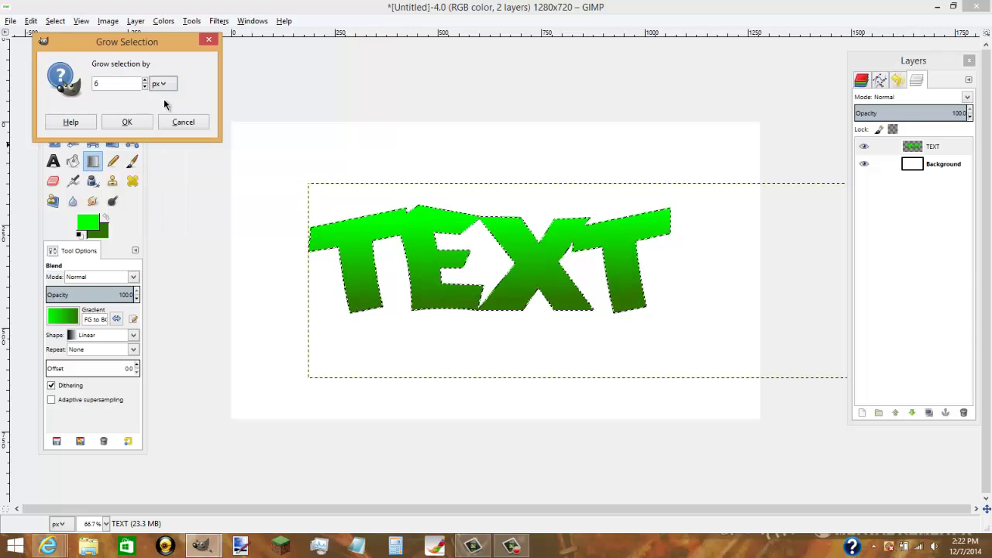
pyautogui.click(118, 121)
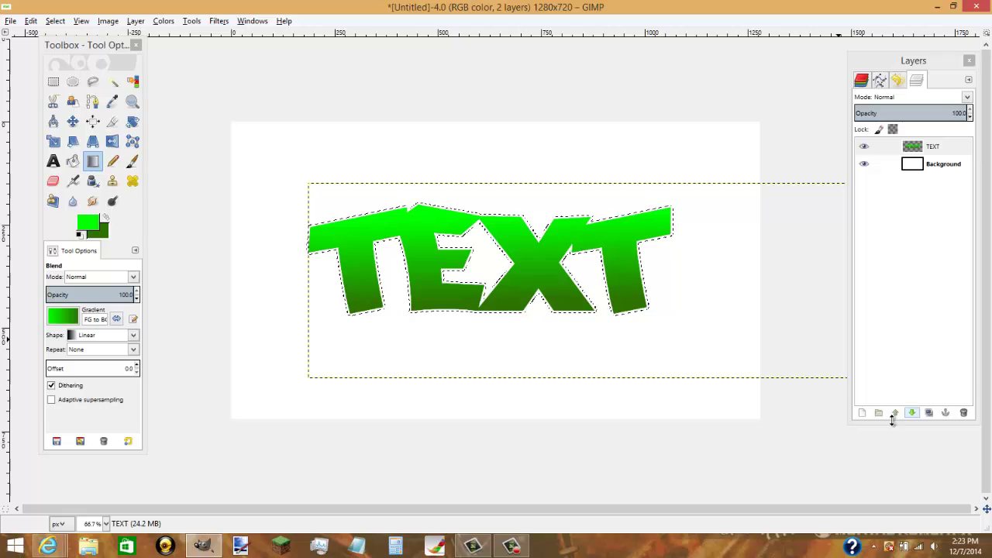
# - Add a new transparent layer named Bordor and set the foreground colour to black
pyautogui.click(862, 415)
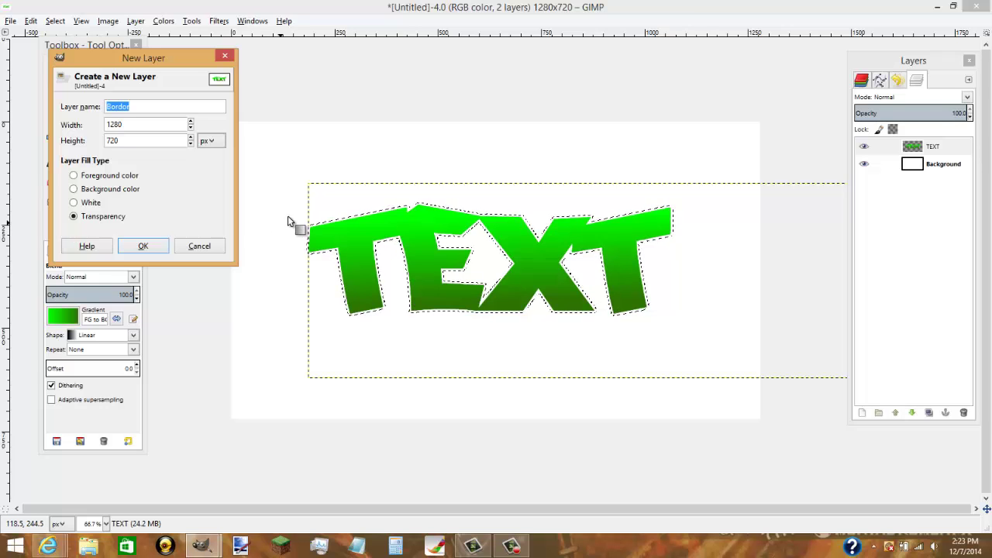
pyautogui.click(142, 247)
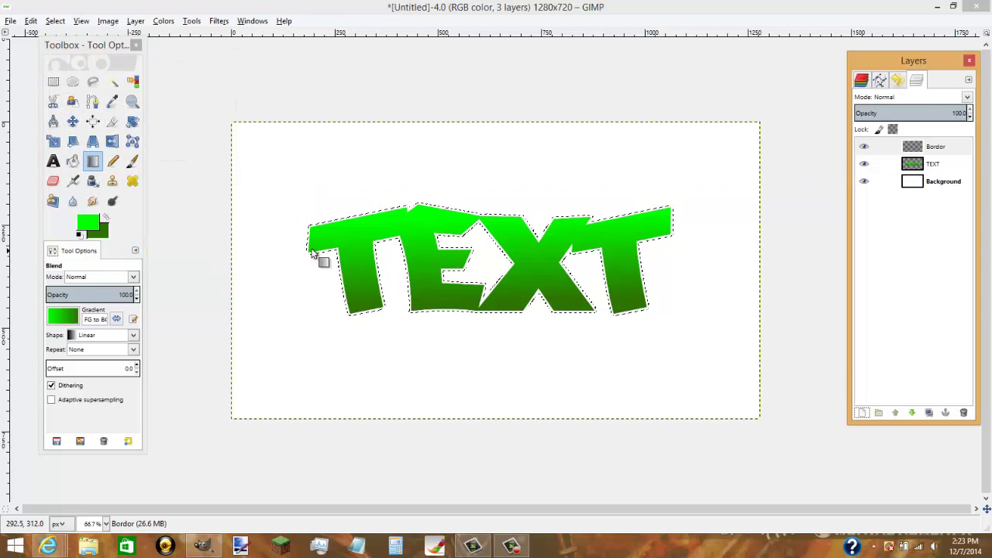
pyautogui.click(87, 226)
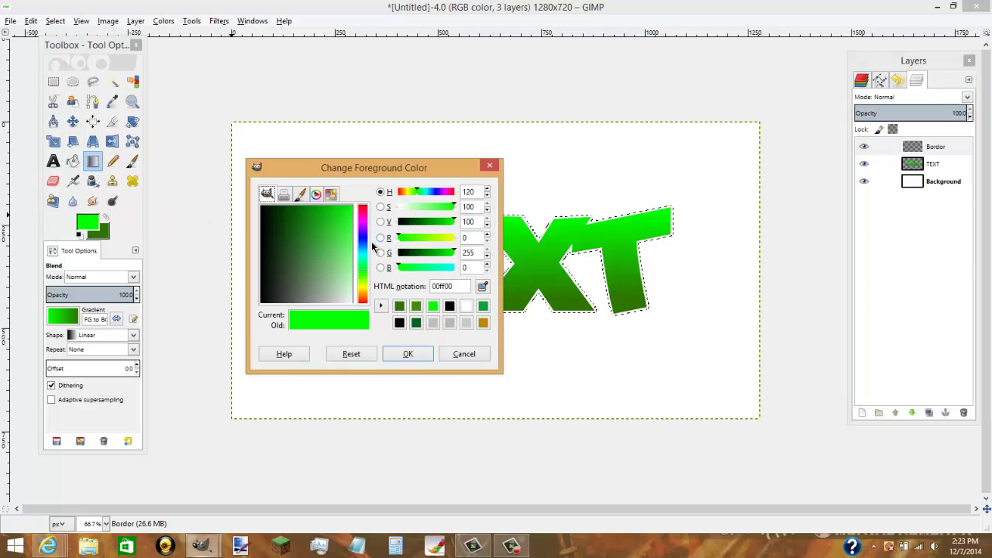
pyautogui.moveTo(321, 250); pyautogui.dragTo(256, 265)
pyautogui.click(408, 353)
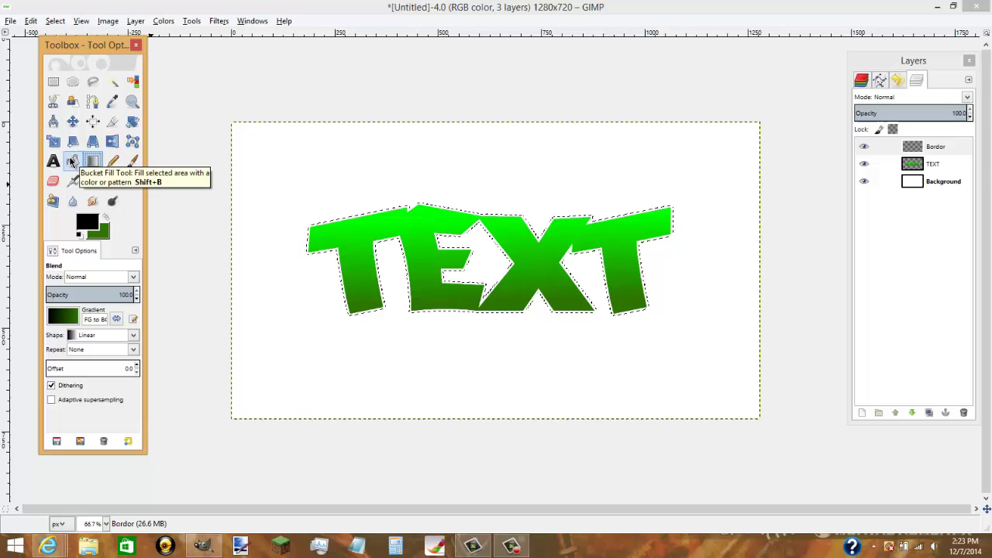
# - Bucket-fill the grown selection with black and lower Bordor beneath TEXT
pyautogui.click(70, 160)
pyautogui.click(498, 251)
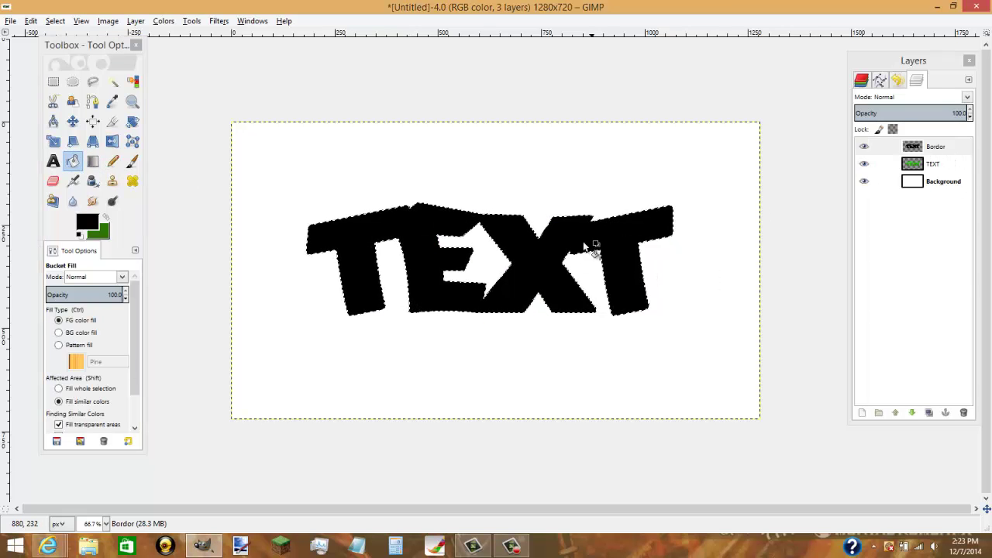
pyautogui.click(912, 412)
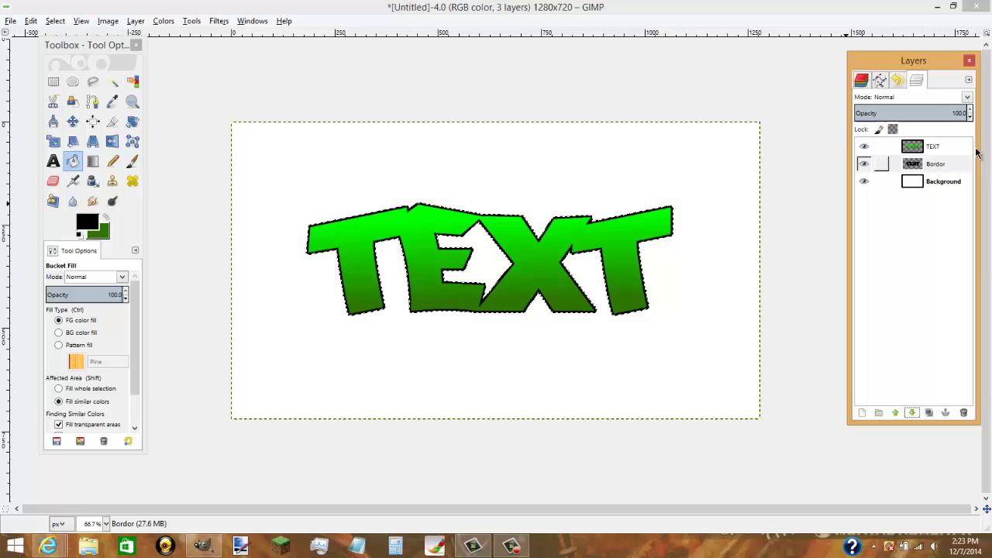
# - Merge the TEXT layer down into Bordor and clear the selection with Select > None
pyautogui.click(950, 152)
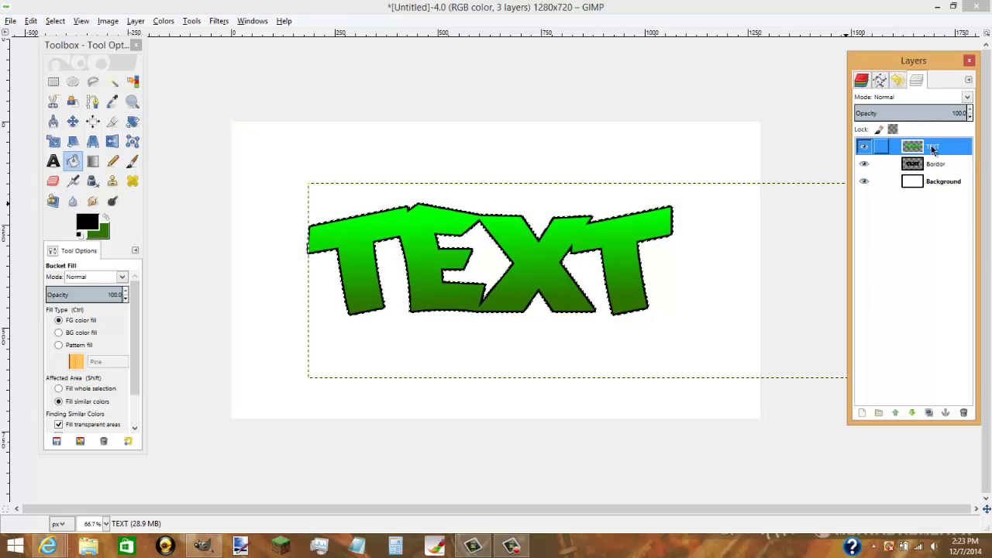
pyautogui.rightClick(935, 152)
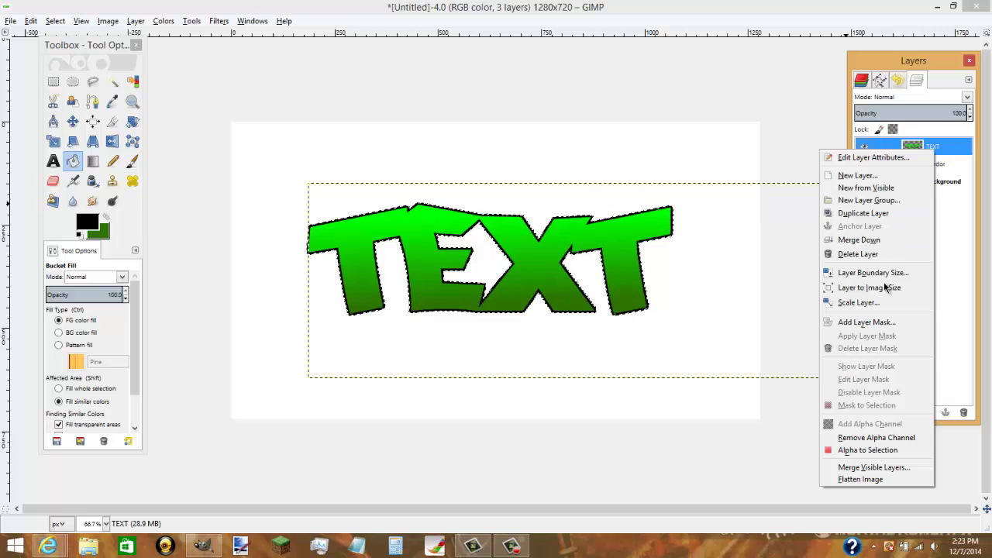
pyautogui.click(884, 239)
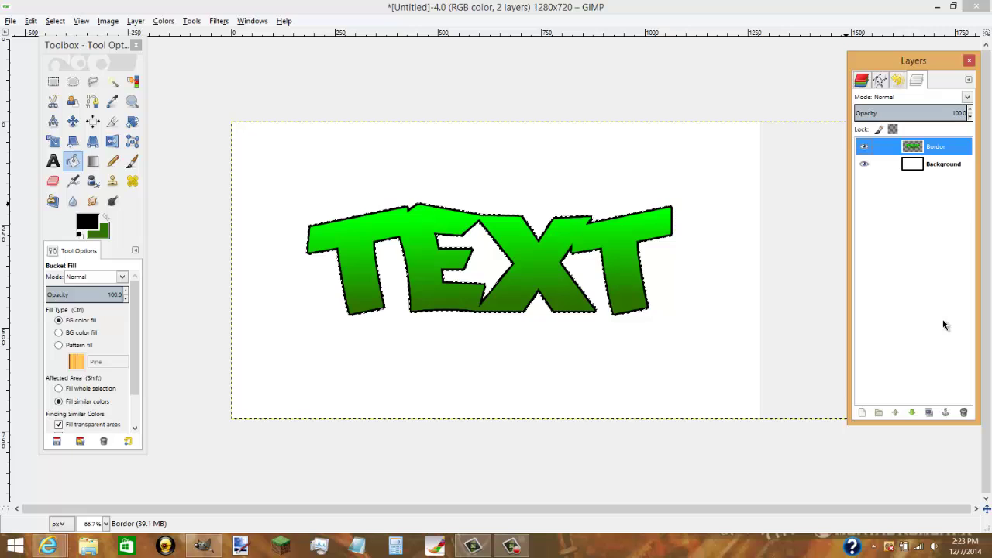
pyautogui.moveTo(939, 155)
pyautogui.mouseDown()
pyautogui.moveTo(383, 153)
pyautogui.moveTo(261, 42)
pyautogui.moveTo(188, 31)
pyautogui.mouseUp()
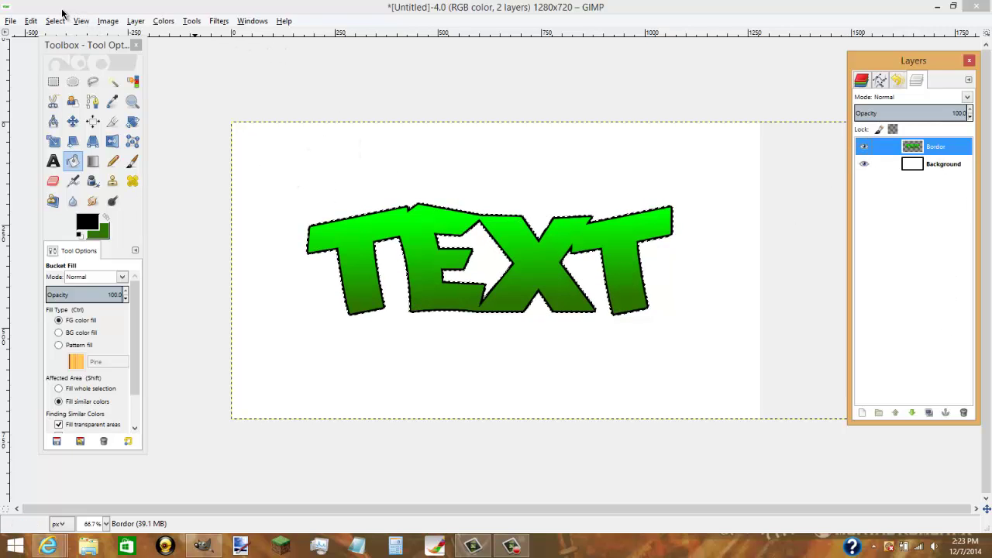
pyautogui.click(55, 20)
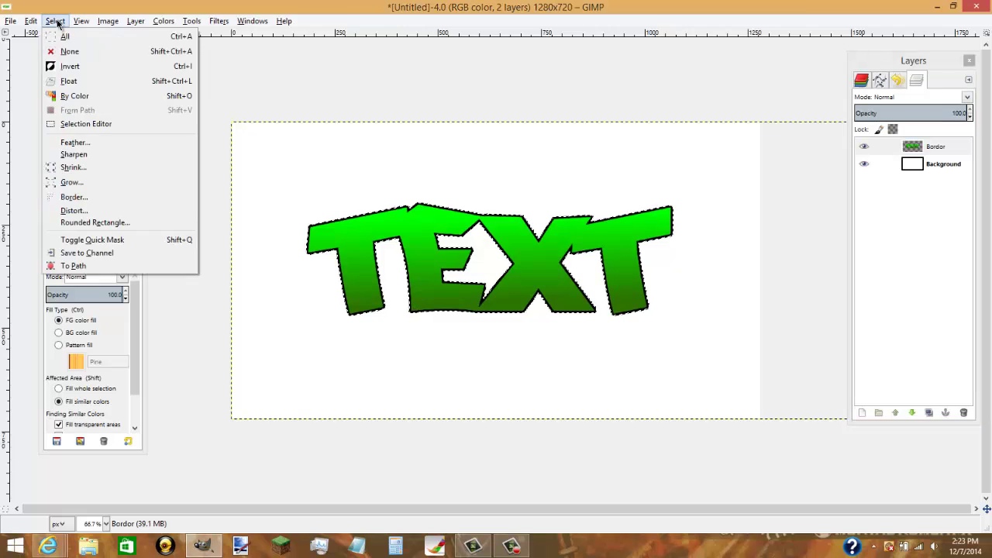
pyautogui.click(58, 51)
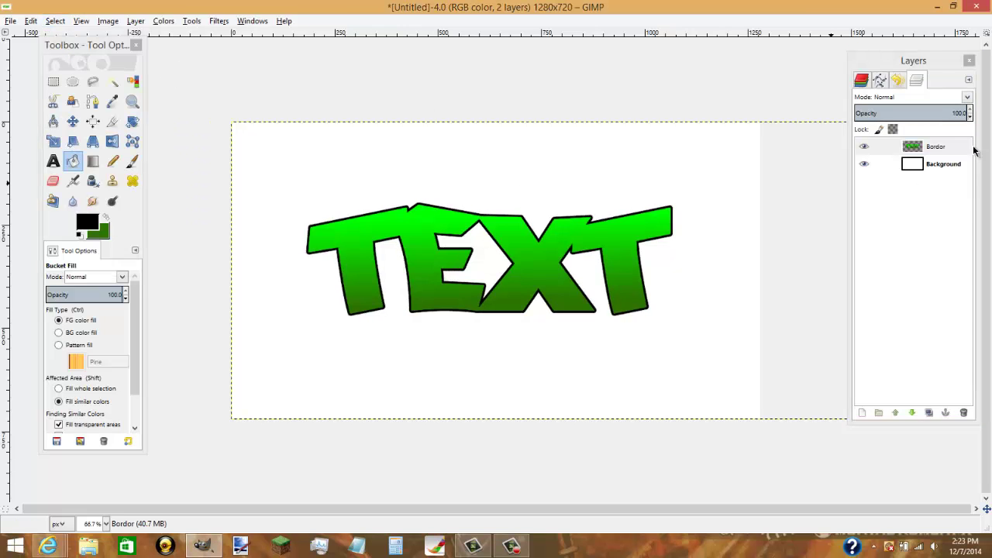
# - Duplicate the Bordor layer as Bordor copy, then make the original Bordor active
pyautogui.click(949, 148)
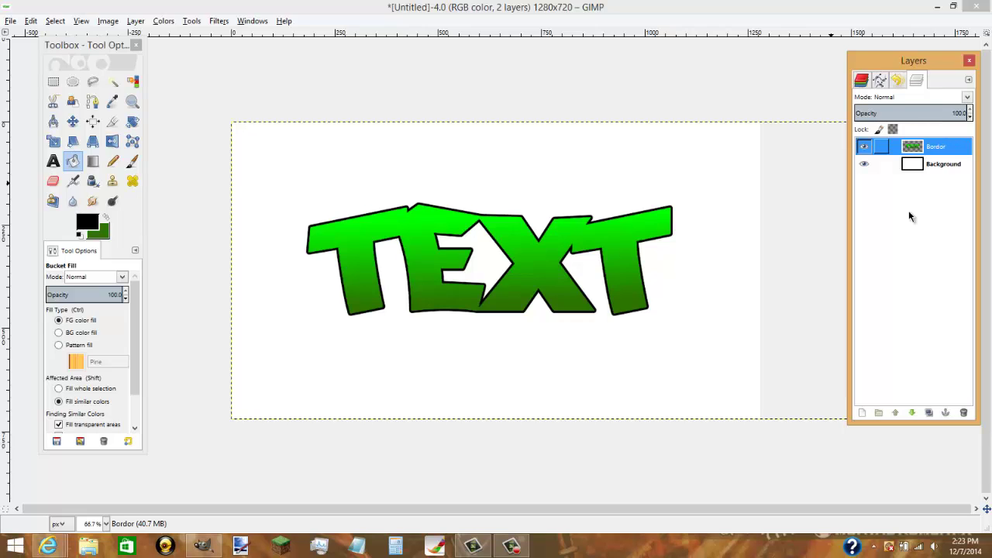
pyautogui.click(930, 411)
pyautogui.rightClick(922, 147)
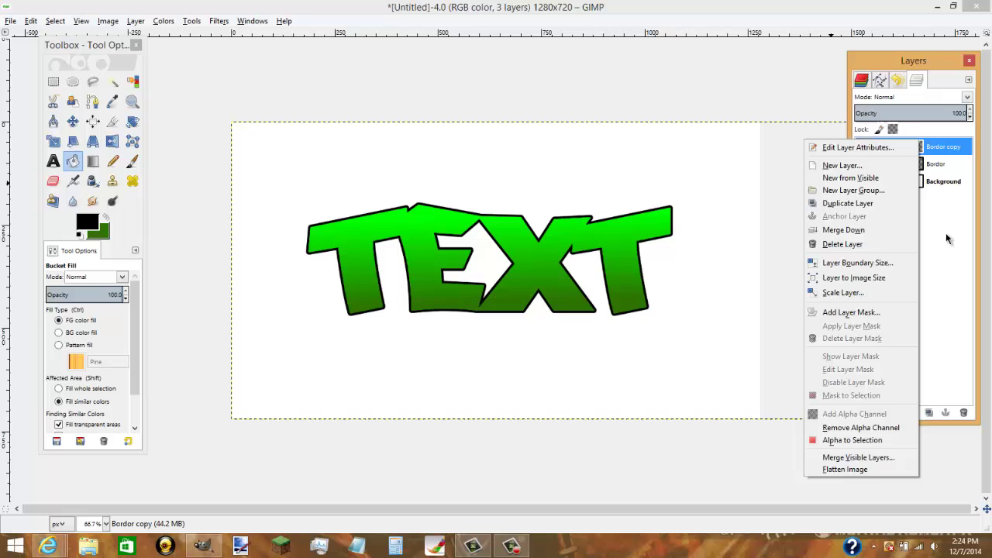
pyautogui.click(944, 147)
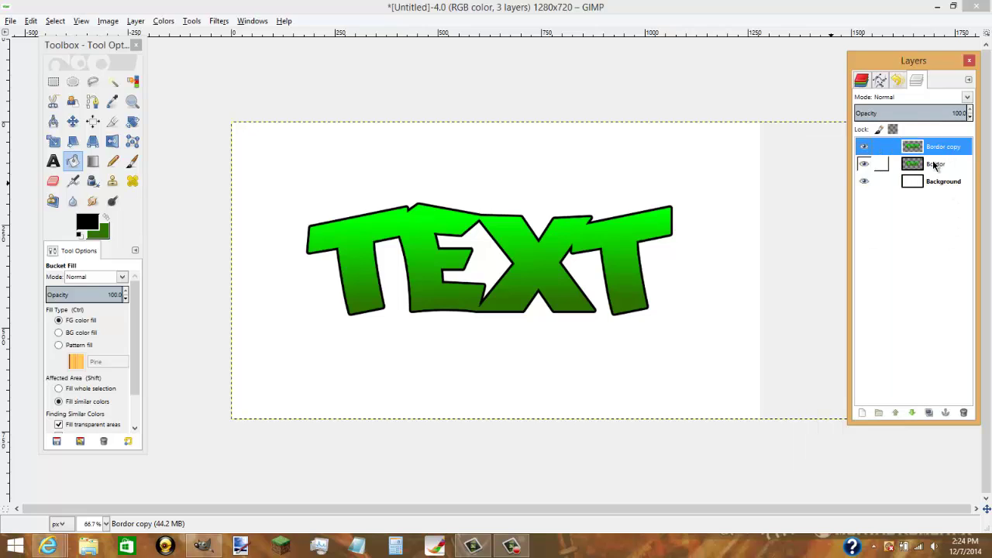
pyautogui.click(937, 163)
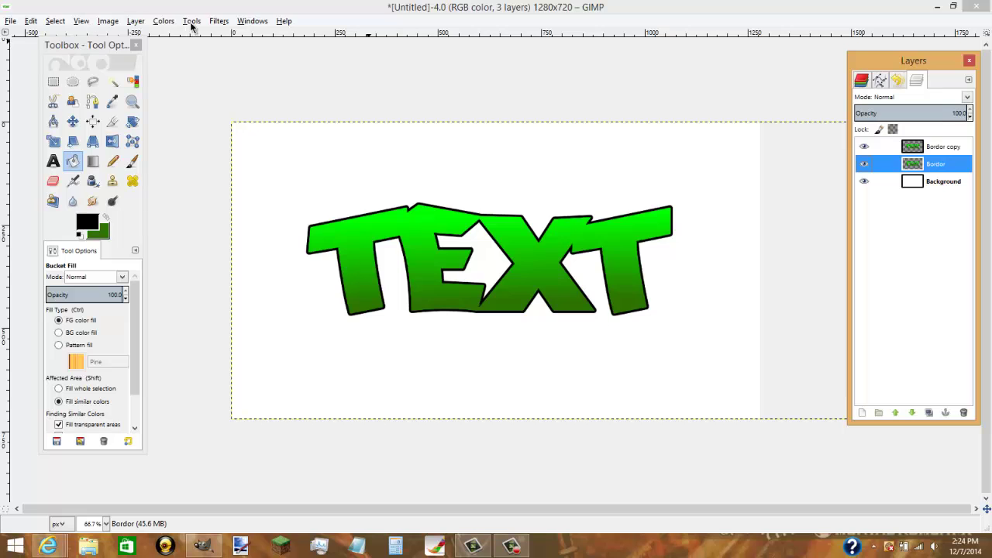
# - Open Motion Blur on the Bordor layer, move the dialog aside and raise Length above 30
pyautogui.click(220, 21)
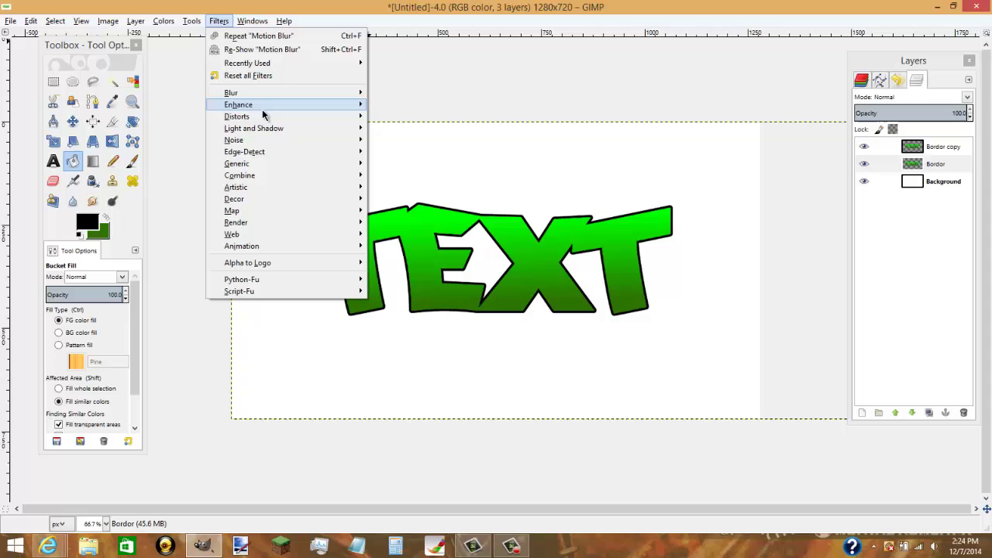
pyautogui.moveTo(355, 98)
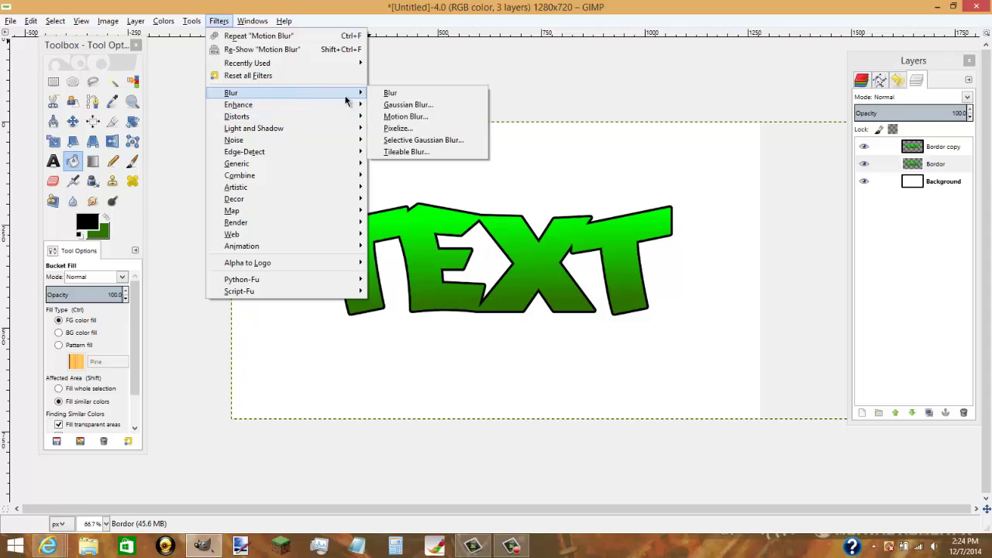
pyautogui.click(434, 122)
pyautogui.moveTo(470, 116); pyautogui.dragTo(521, 38)
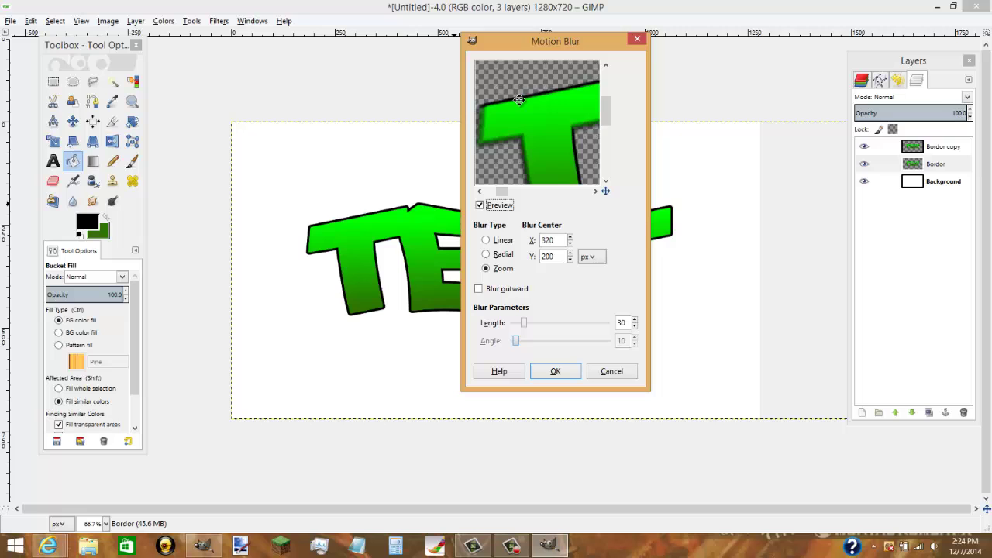
pyautogui.moveTo(553, 155); pyautogui.dragTo(600, 146)
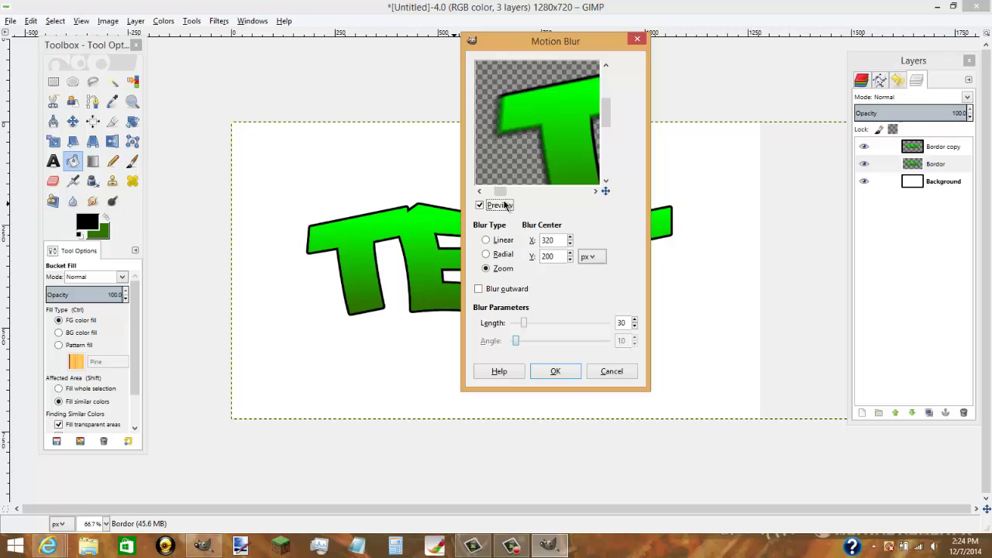
pyautogui.moveTo(549, 150); pyautogui.dragTo(535, 141)
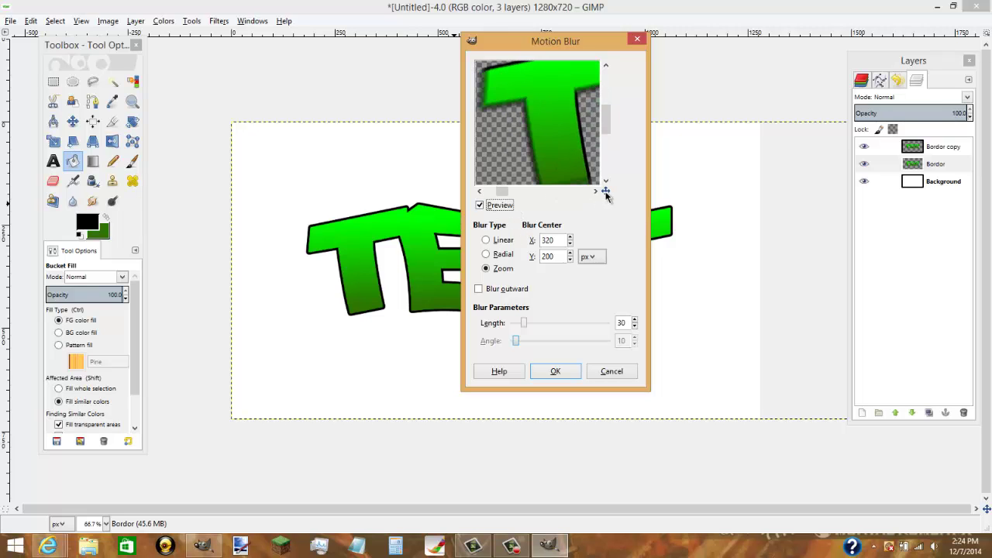
pyautogui.moveTo(606, 191); pyautogui.dragTo(603, 188)
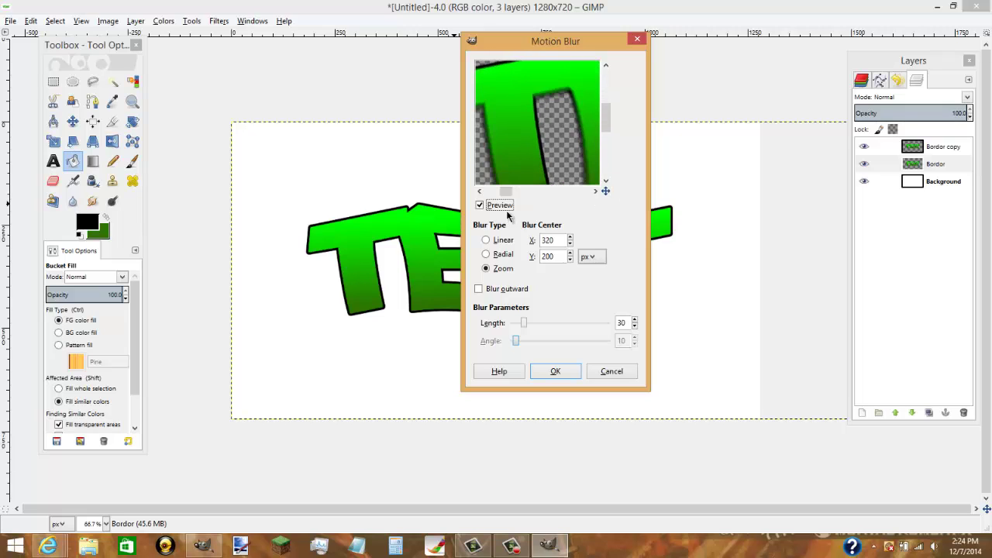
# - Set the blur type to Zoom, turning Blur outward on and then back off
pyautogui.click(488, 240)
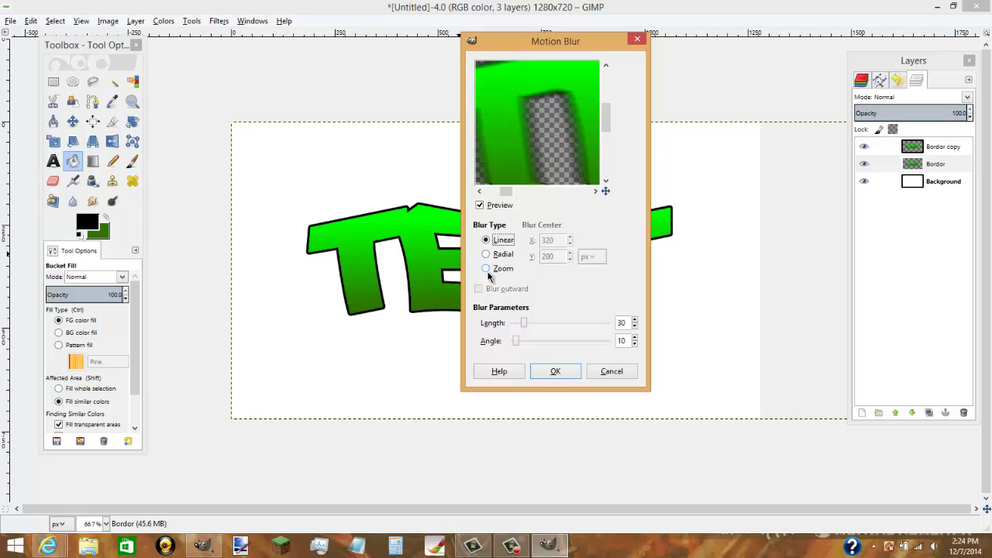
pyautogui.click(488, 270)
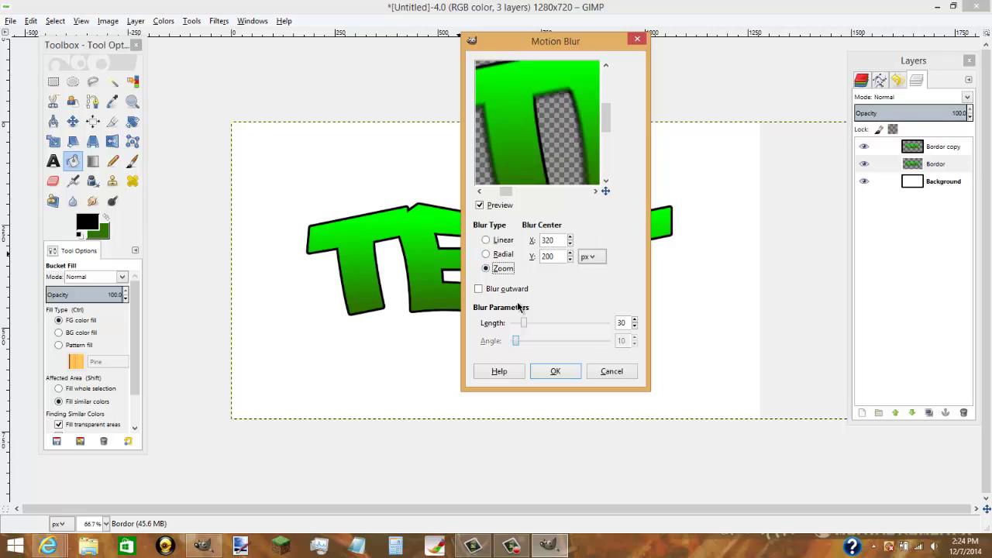
pyautogui.click(479, 289)
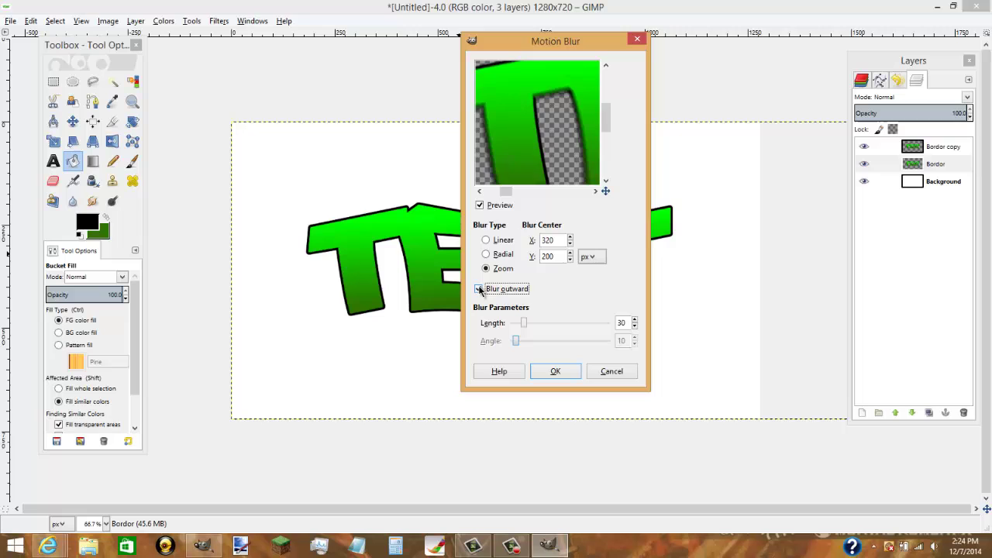
pyautogui.moveTo(525, 155); pyautogui.dragTo(556, 155)
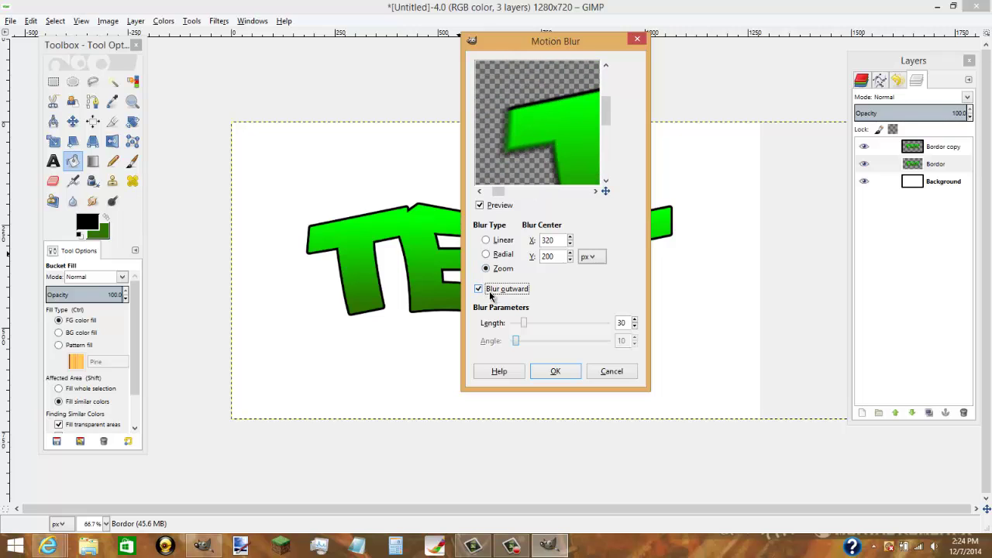
pyautogui.click(478, 289)
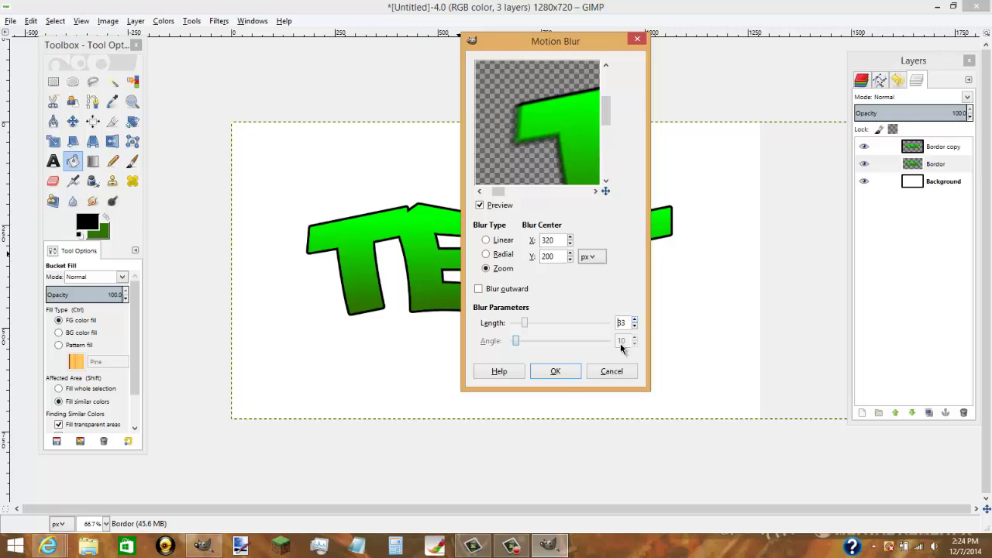
# - Confirm the zoom motion blur on Bordor and let the filter finish rendering
pyautogui.click(564, 372)
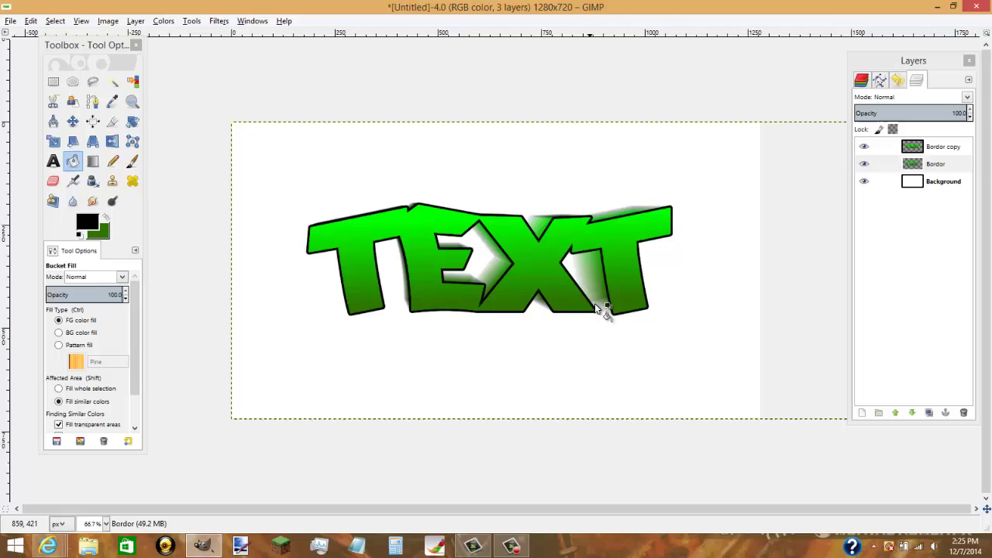
# - Toggle the Bordor copy layer's visibility on and off to compare the text with and without the outline
pyautogui.click(956, 164)
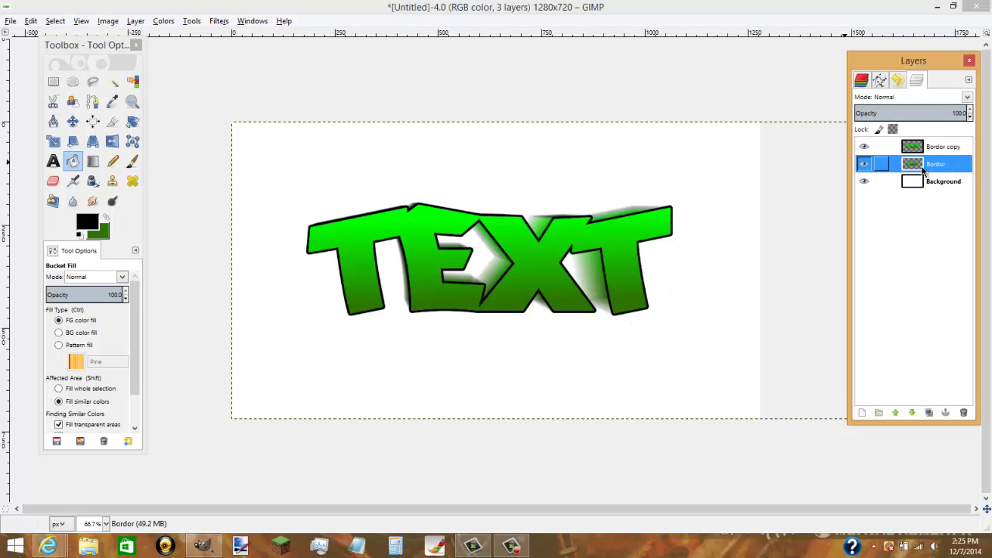
pyautogui.click(927, 148)
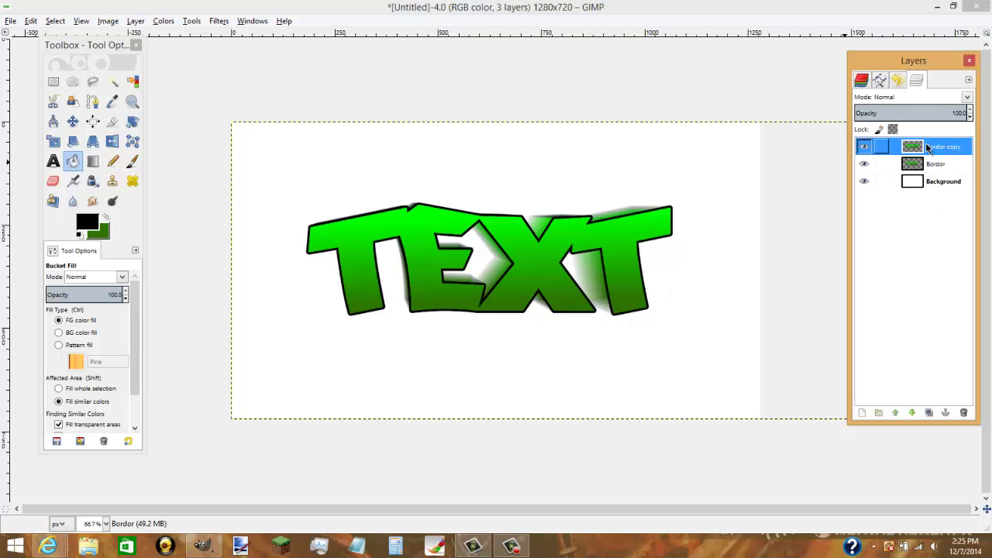
pyautogui.click(863, 147)
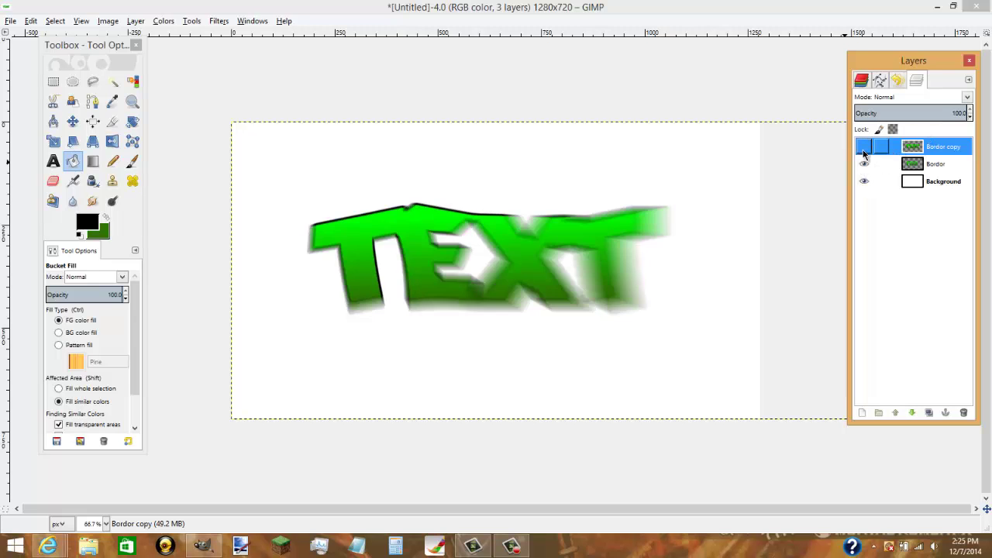
pyautogui.click(864, 147)
pyautogui.click(864, 147)
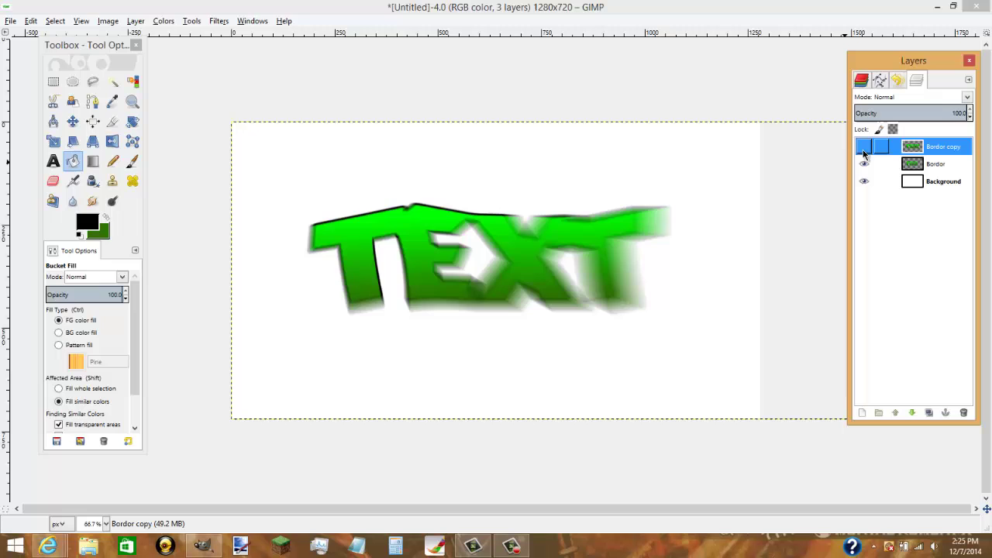
pyautogui.click(864, 147)
pyautogui.click(865, 147)
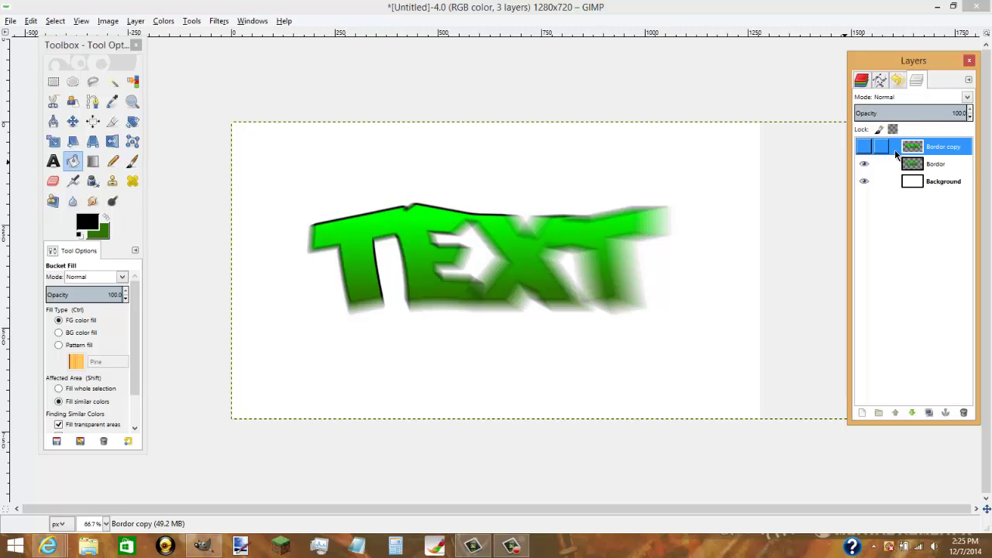
# - Make the blurred Bordor layer active and hide the Bordor copy and white Background layers
pyautogui.click(919, 165)
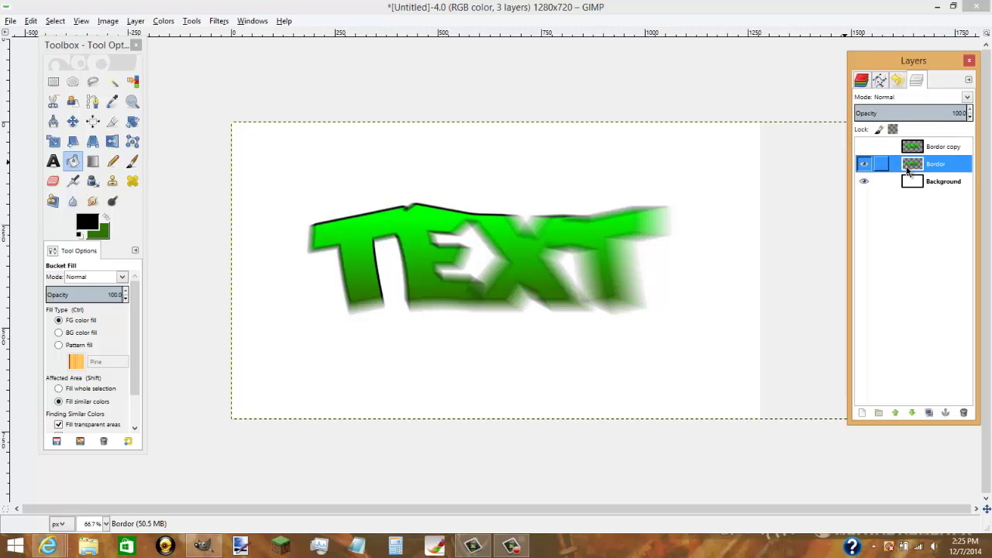
pyautogui.click(865, 148)
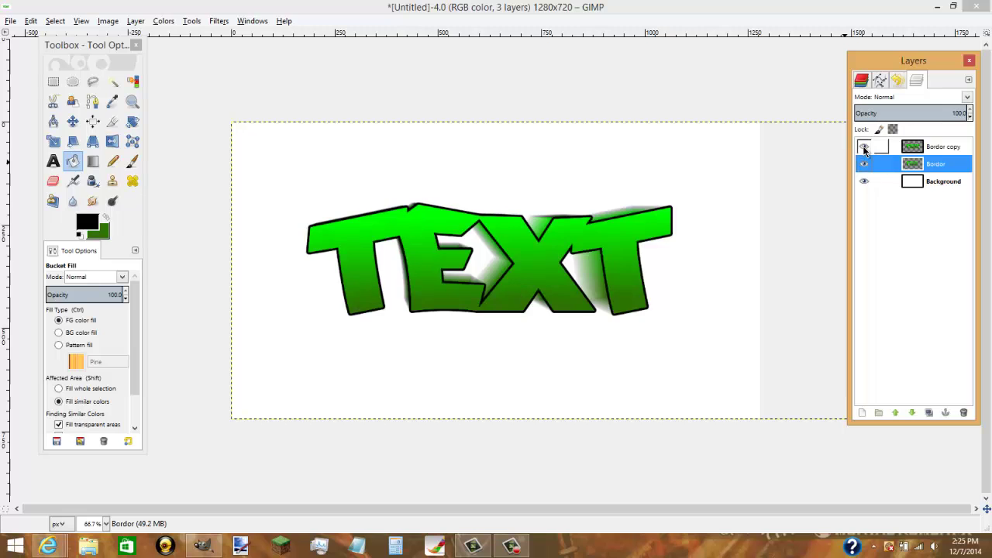
pyautogui.click(865, 149)
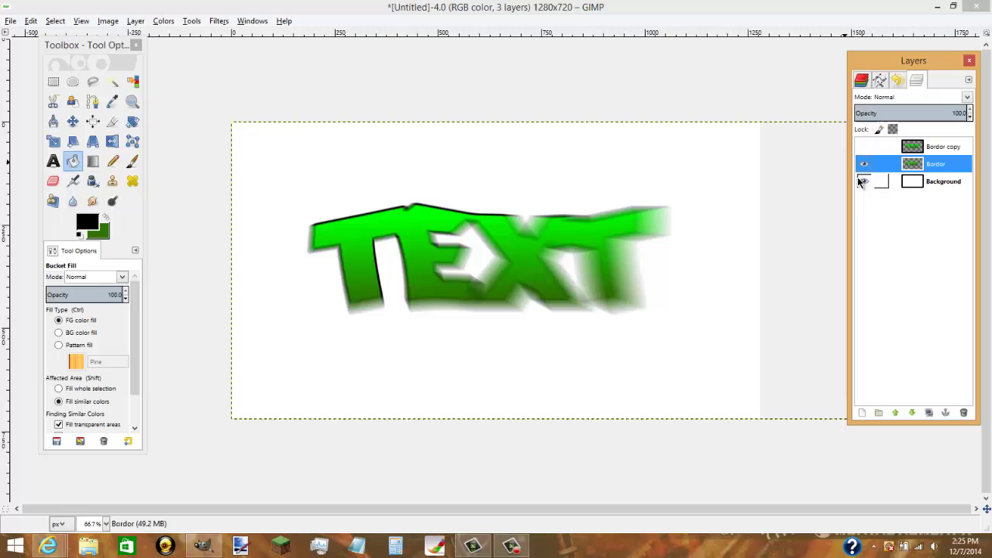
pyautogui.click(863, 182)
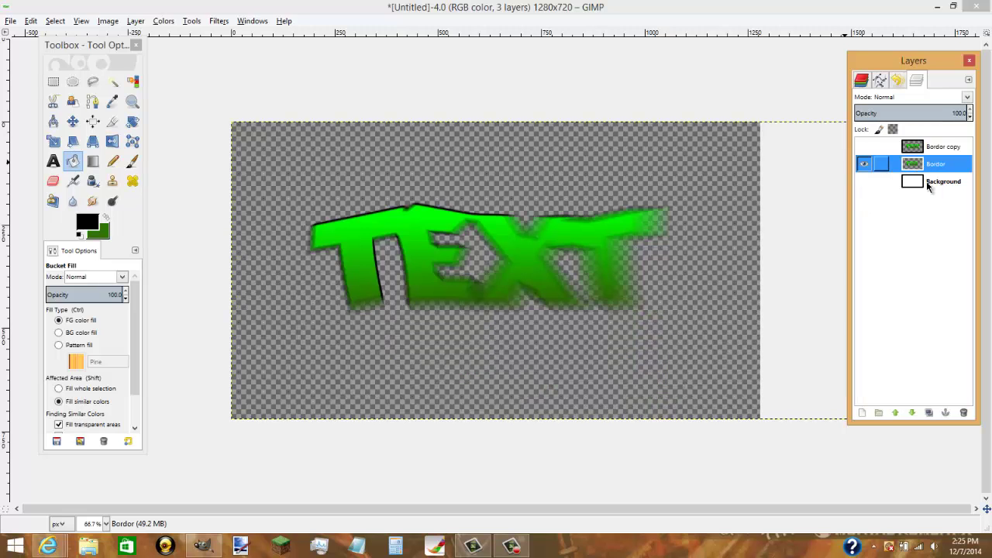
# - Duplicate the blurred Bordor layer eleven times to stack many copies
pyautogui.click(928, 412)
pyautogui.click(928, 412)
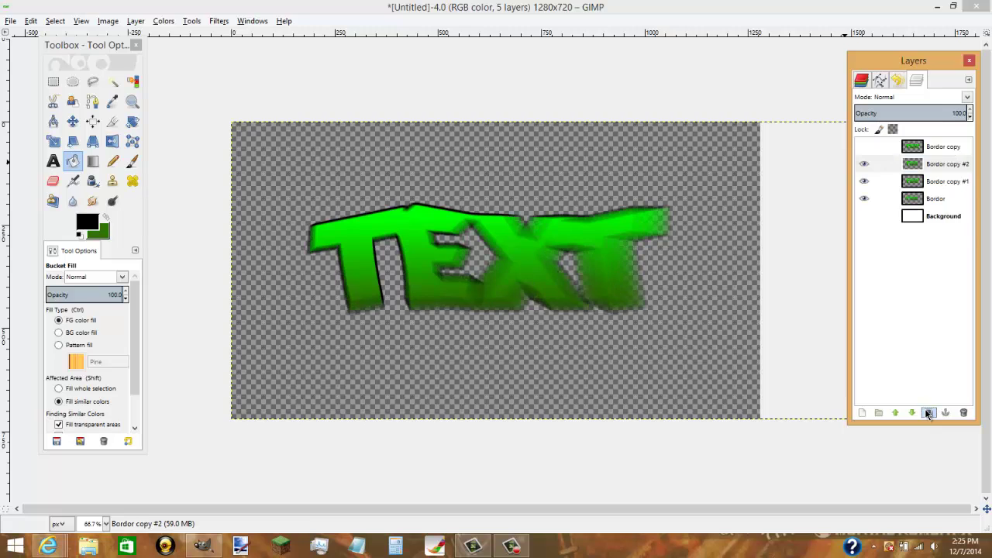
pyautogui.click(928, 412)
pyautogui.click(928, 412)
pyautogui.click(928, 412)
pyautogui.click(928, 413)
pyautogui.click(928, 412)
pyautogui.click(928, 412)
pyautogui.click(928, 413)
pyautogui.click(928, 412)
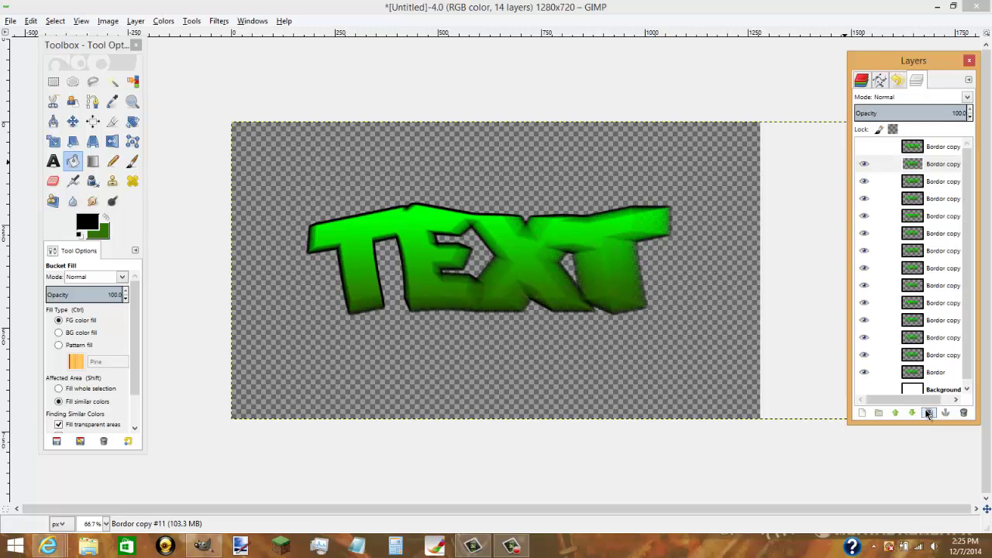
pyautogui.click(929, 413)
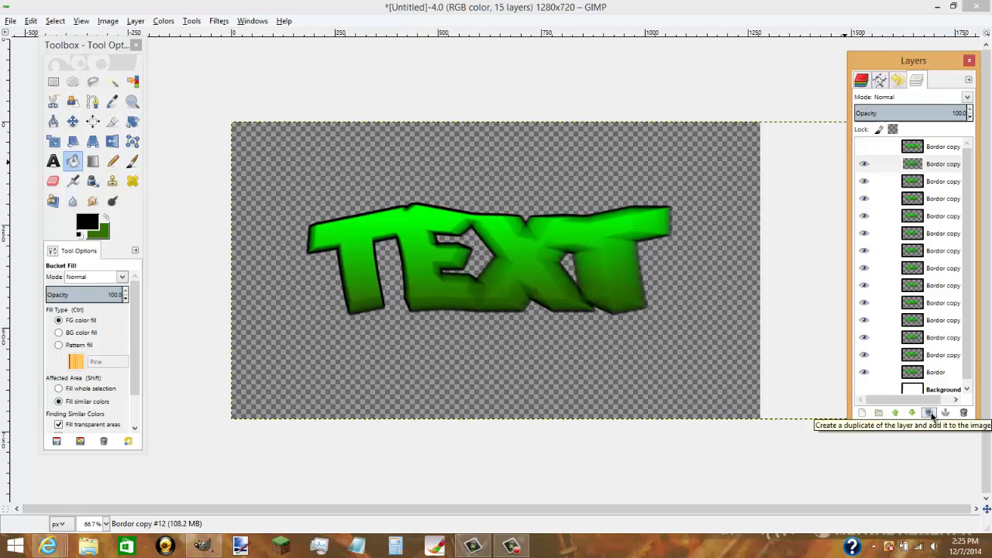
pyautogui.click(929, 413)
pyautogui.click(929, 414)
pyautogui.click(929, 413)
pyautogui.click(929, 413)
pyautogui.click(928, 412)
pyautogui.click(928, 412)
pyautogui.click(928, 413)
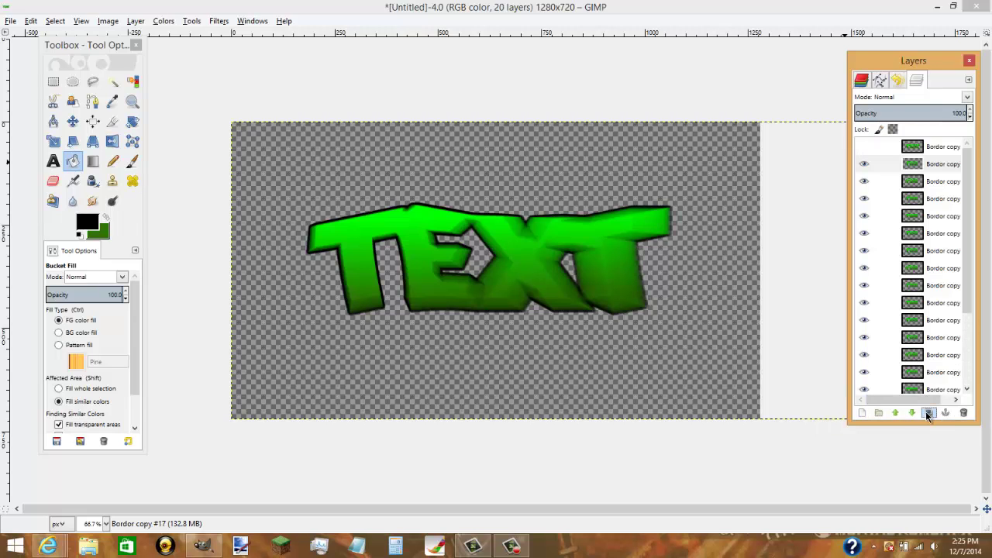
# - Check the layer context menu and Undo History, undoing an accidental TEXT-shaped selection
pyautogui.rightClick(928, 301)
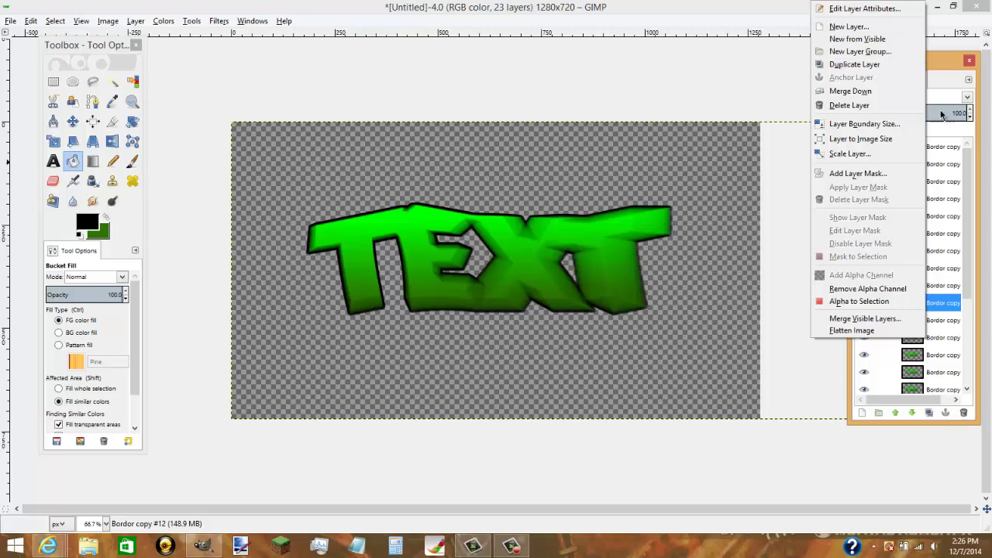
pyautogui.click(942, 86)
pyautogui.click(896, 80)
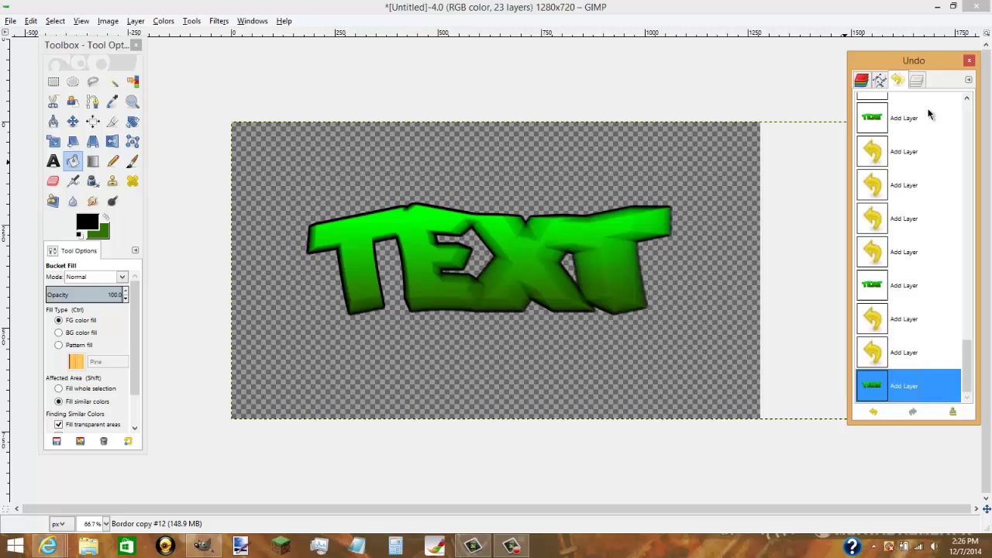
pyautogui.hotkey('ctrl', 'l')
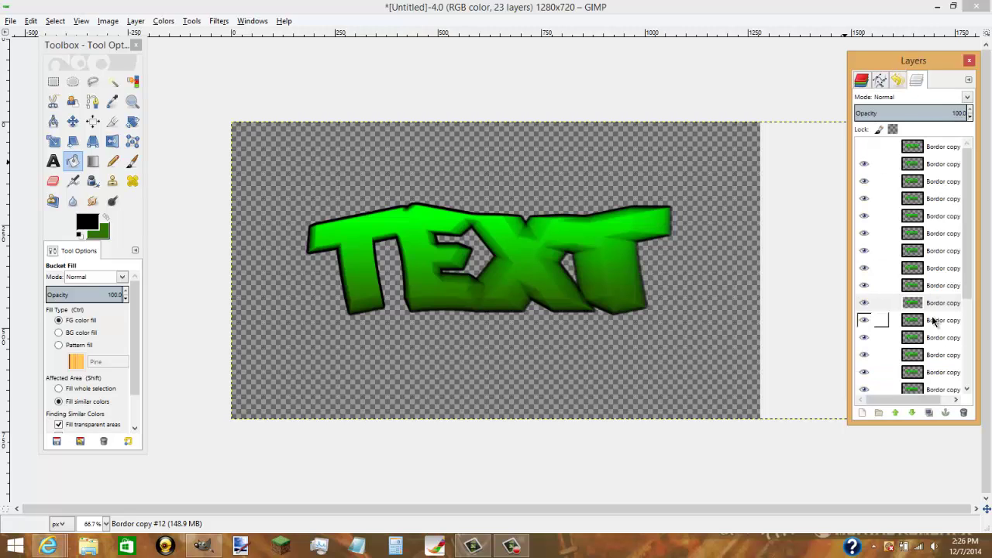
pyautogui.rightClick(932, 309)
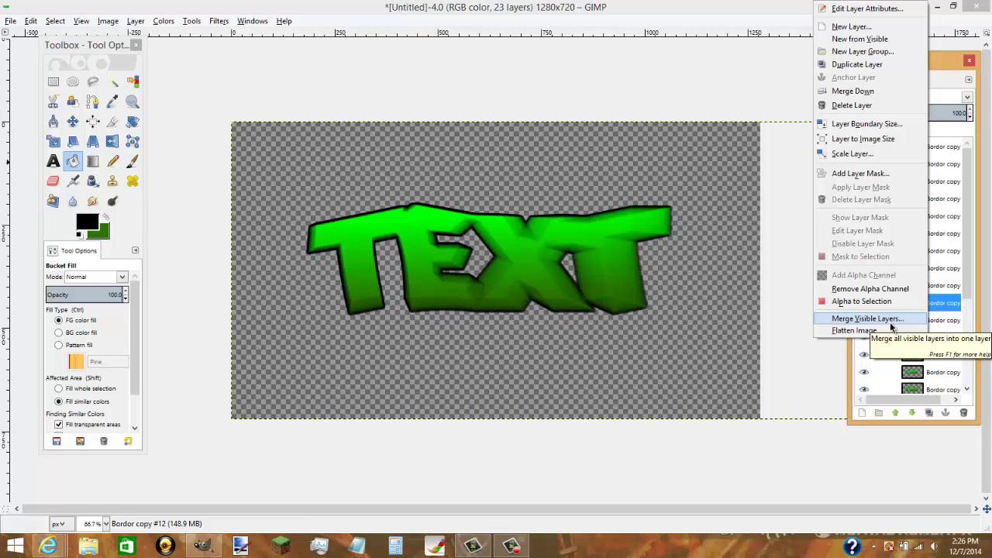
pyautogui.click(864, 301)
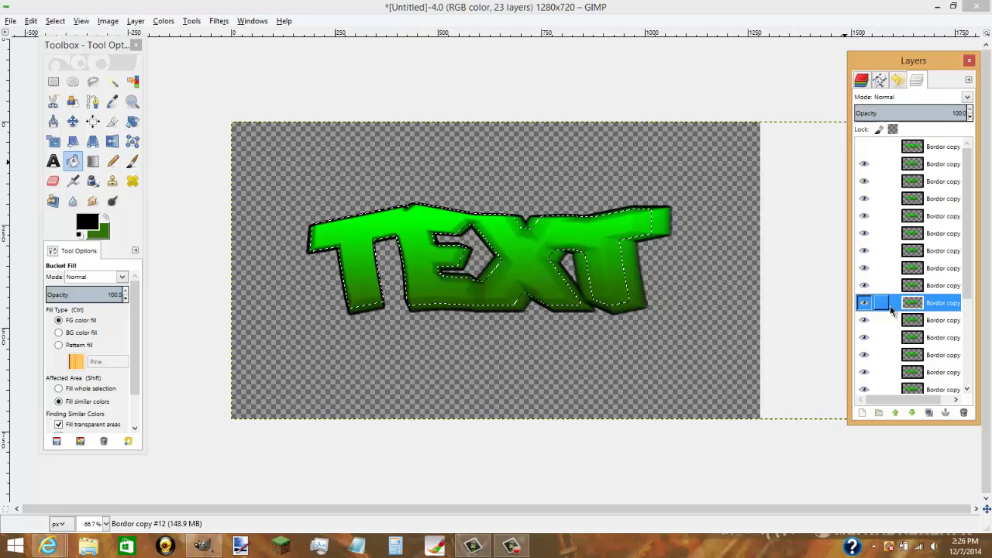
pyautogui.click(899, 81)
pyautogui.click(908, 353)
pyautogui.click(862, 81)
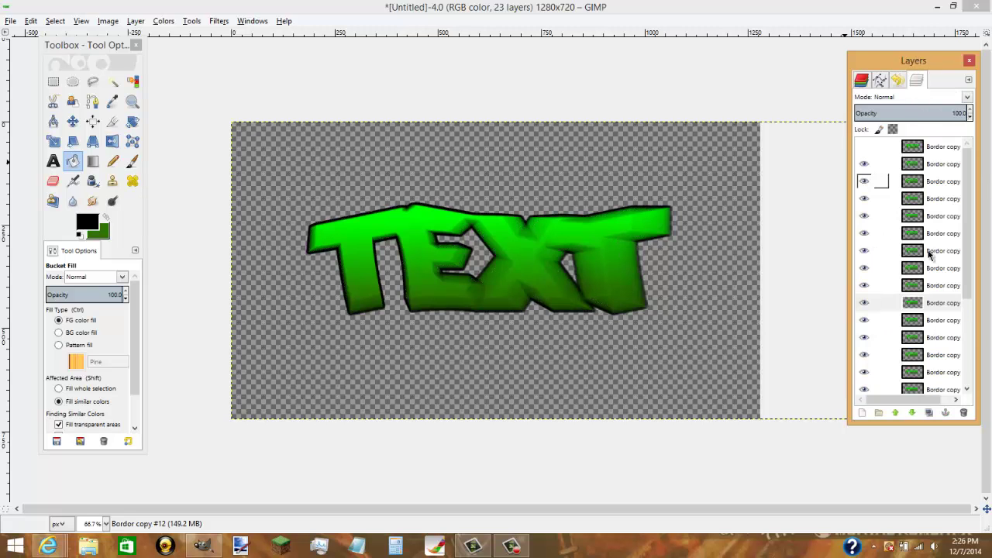
# - Merge all visible Bordor copies into one layer with Merge Visible Layers
pyautogui.rightClick(925, 304)
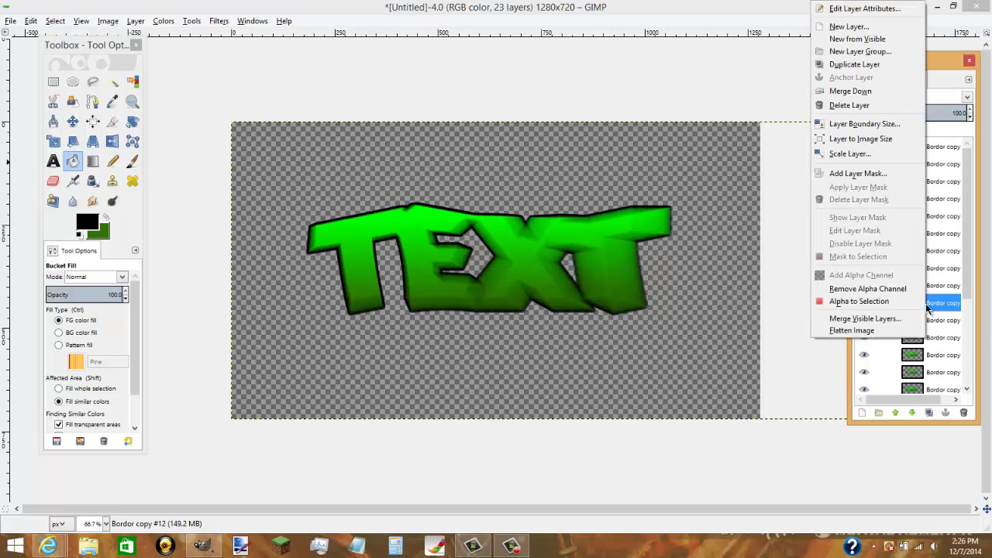
pyautogui.click(892, 326)
pyautogui.click(181, 247)
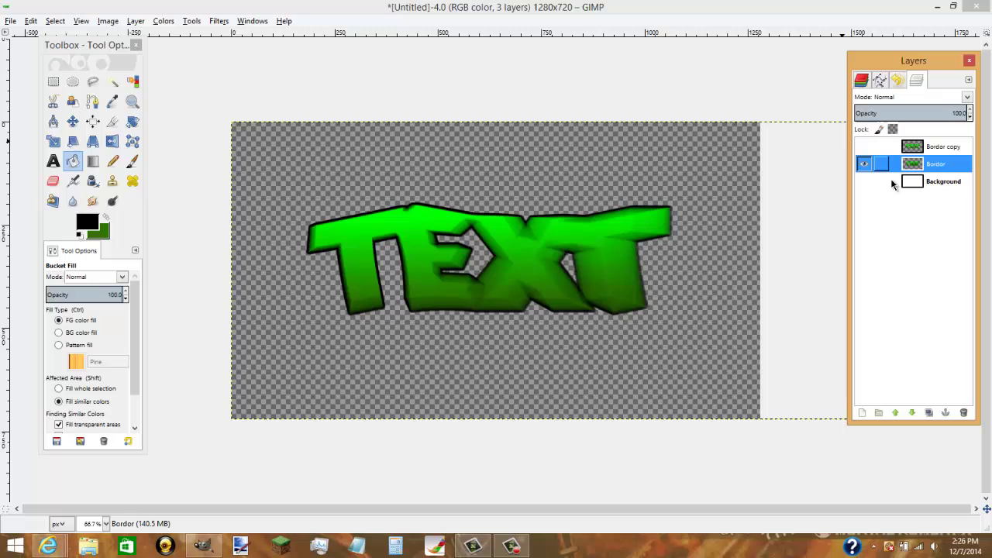
# - Make the white Background and the outlined Bordor copy layer visible again
pyautogui.click(864, 182)
pyautogui.click(863, 147)
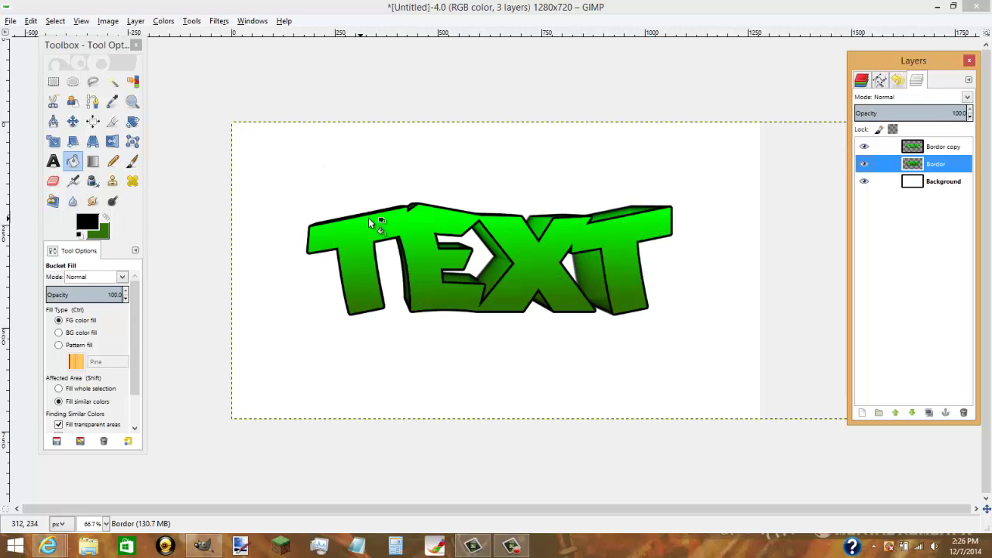
pyautogui.click(132, 102)
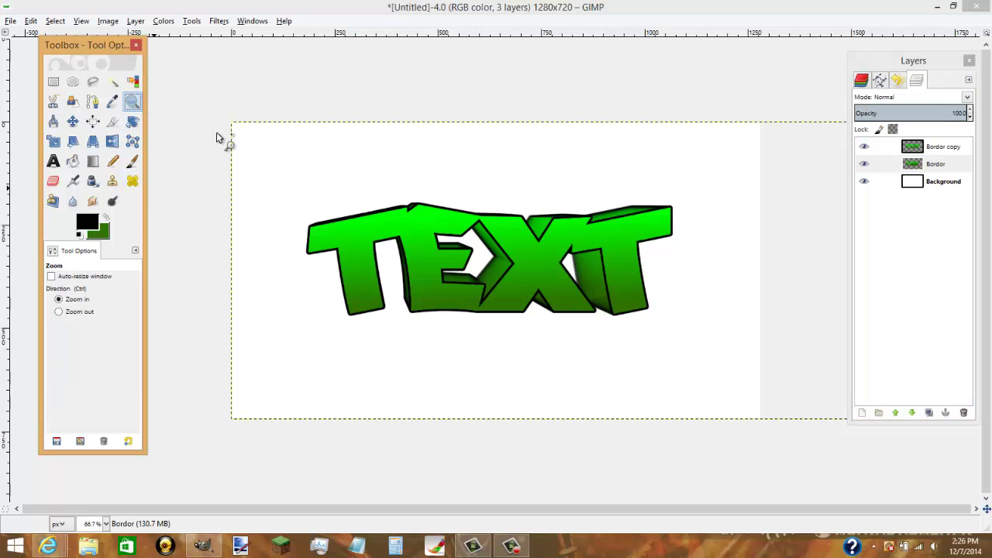
pyautogui.click(73, 141)
# - Toggle the merged Bordor layer on and off to compare the TEXT with and without its 3D shading
pyautogui.click(930, 163)
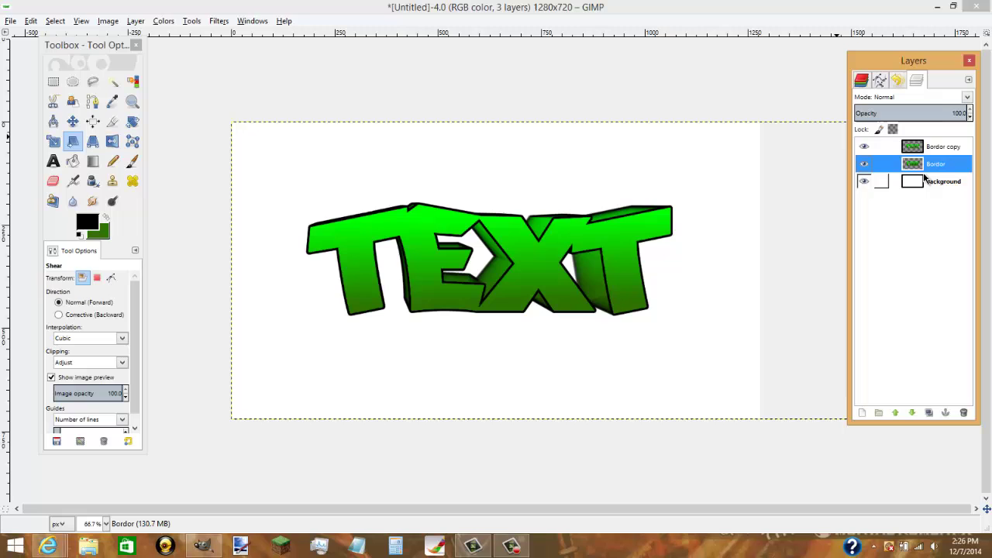
pyautogui.click(865, 164)
pyautogui.click(864, 164)
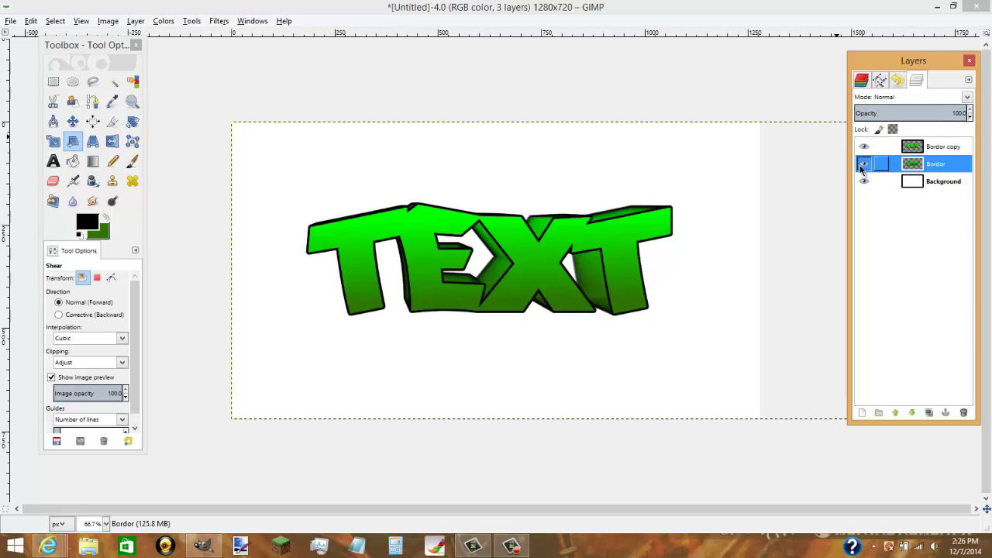
pyautogui.click(865, 164)
pyautogui.doubleClick(864, 148)
pyautogui.click(865, 163)
pyautogui.click(864, 164)
pyautogui.click(865, 163)
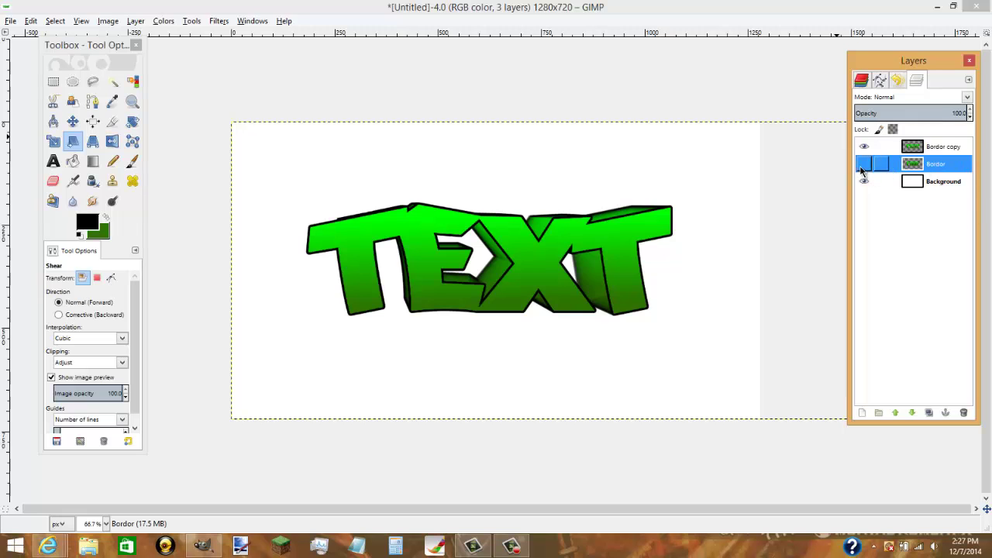
pyautogui.click(110, 22)
pyautogui.moveTo(54, 23)
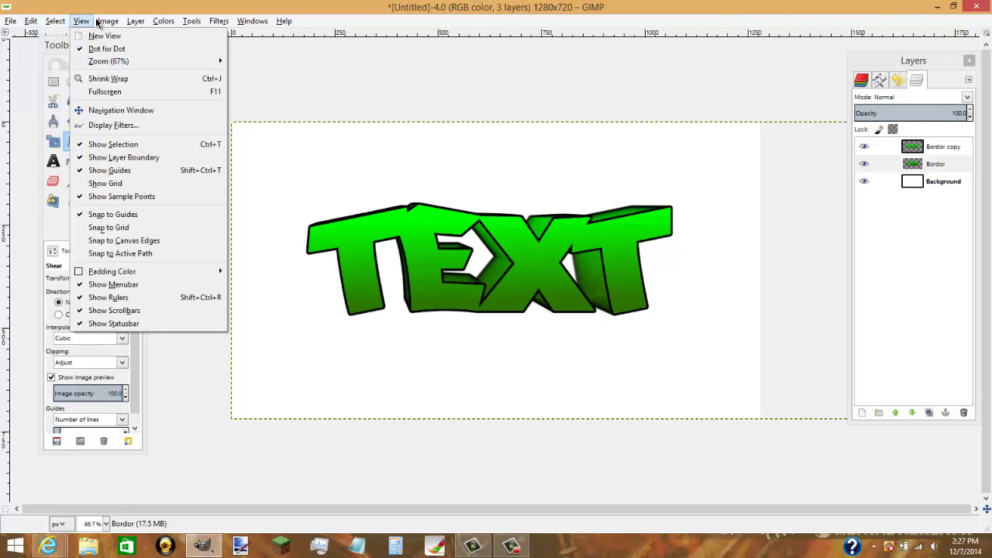
pyautogui.moveTo(113, 21)
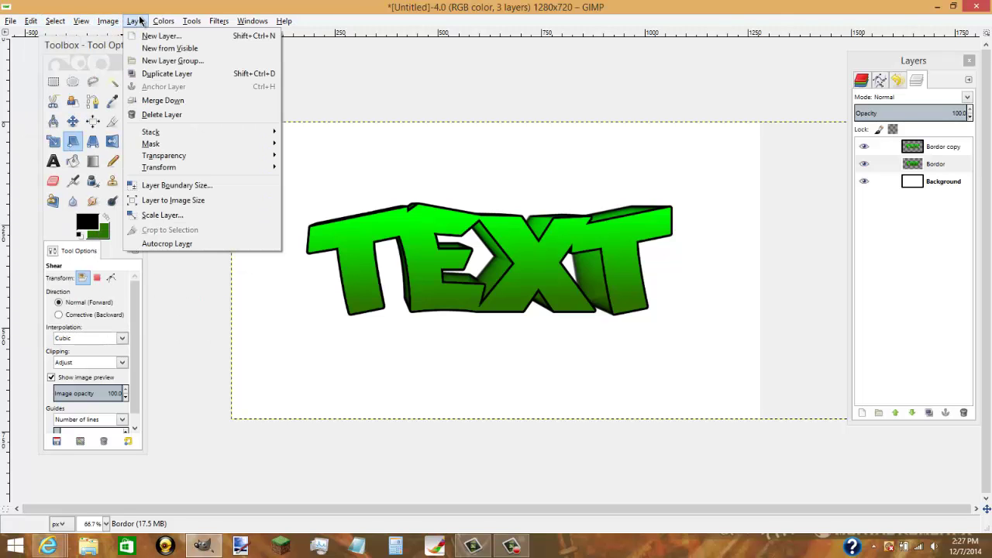